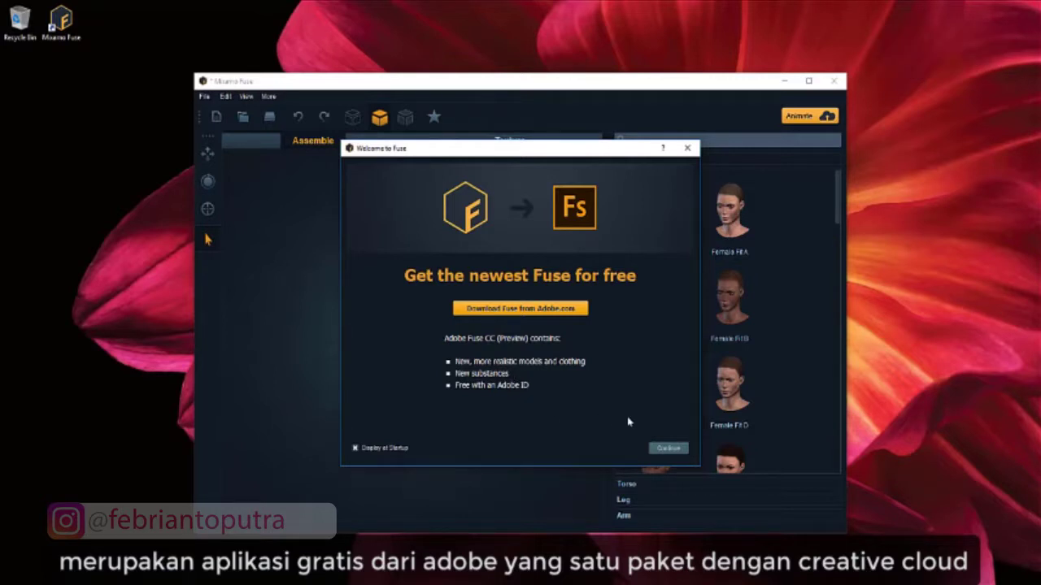
Step: Dismiss the welcome dialog and maximize the program window
click(685, 447)
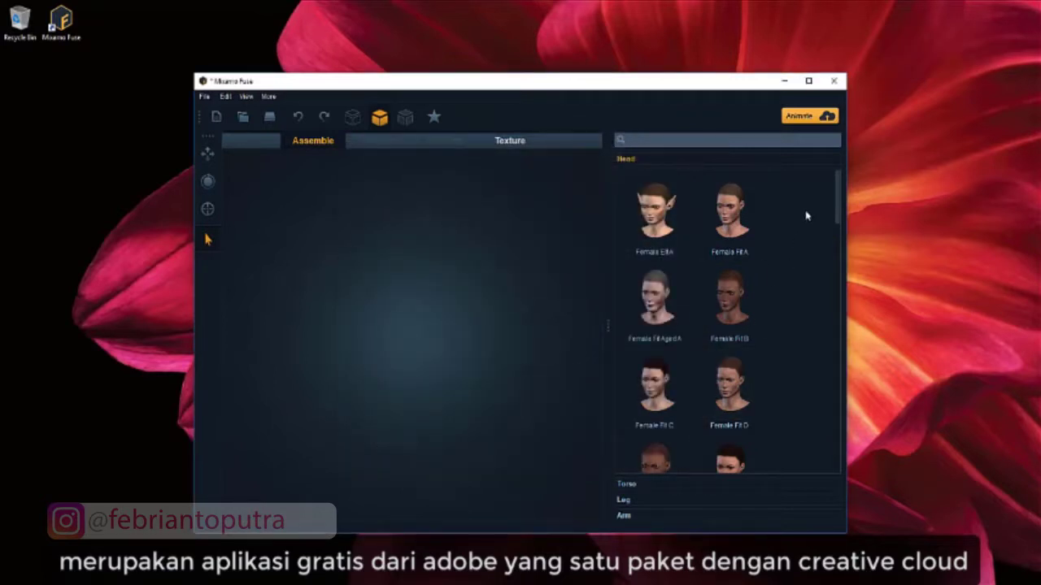
click(808, 81)
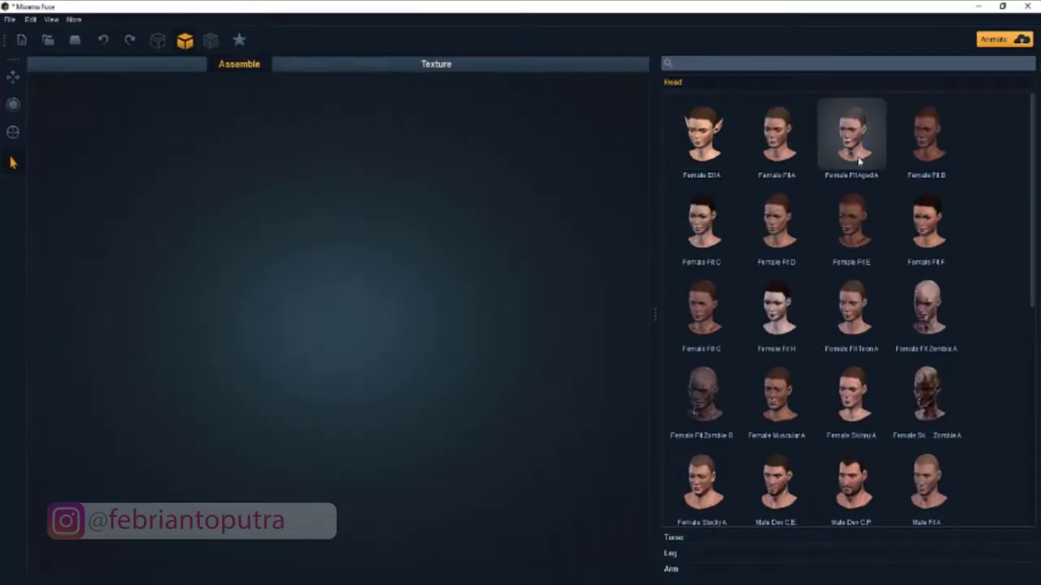
Step: Start the character with the Male Fit A head
scroll(860, 332, down, 3)
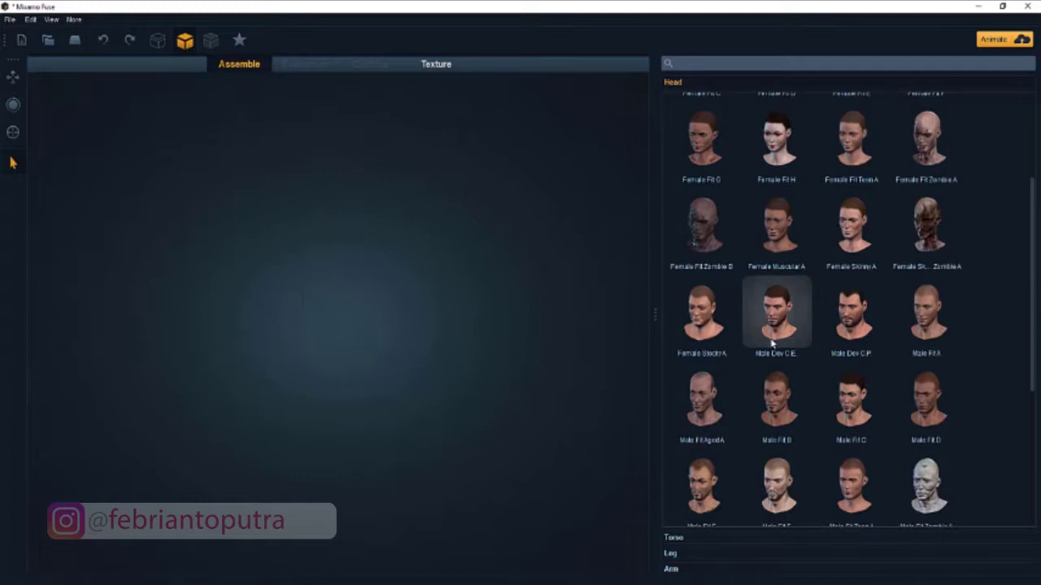
scroll(773, 382, down, 1)
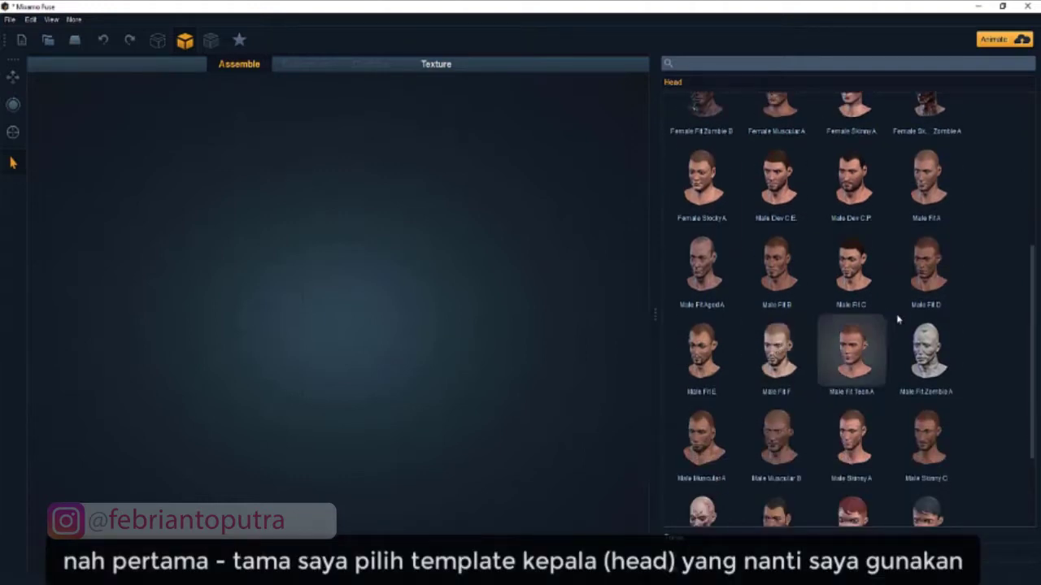
click(929, 188)
scroll(950, 255, up, 1)
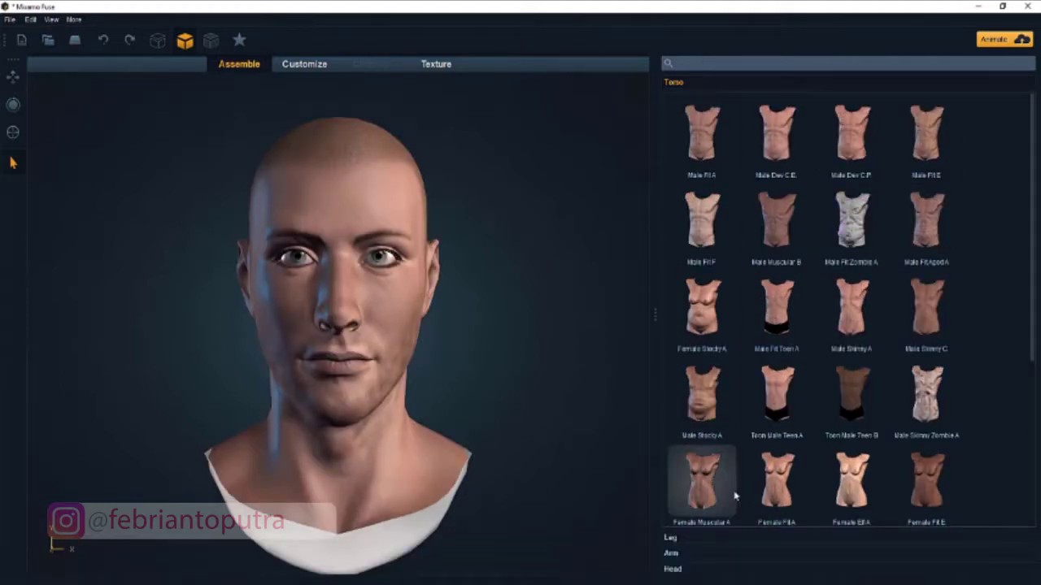
Step: Replace the character's head with the Toon Male Teen A head
click(730, 570)
scroll(743, 465, down, 10)
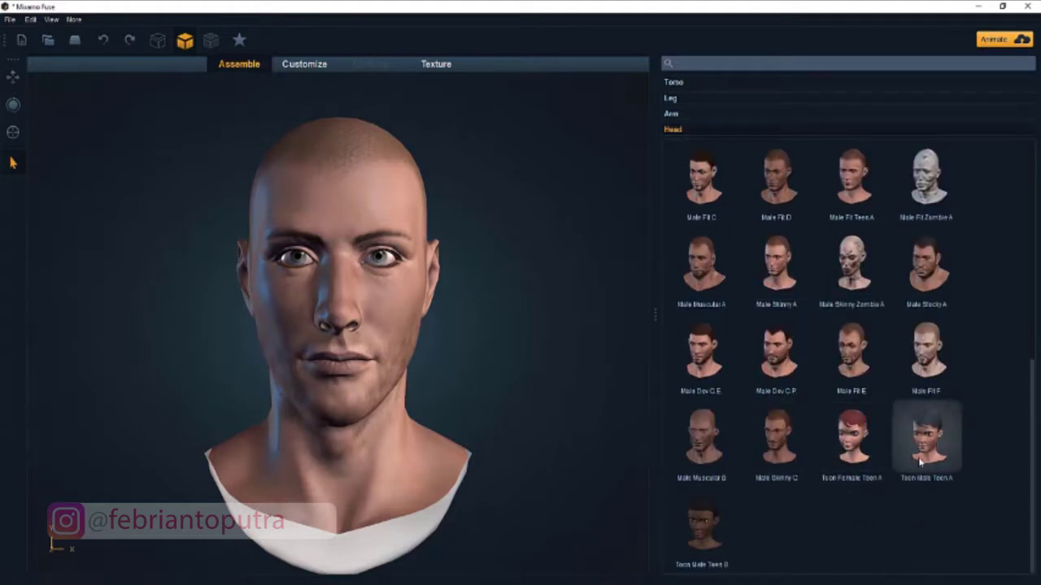
click(922, 462)
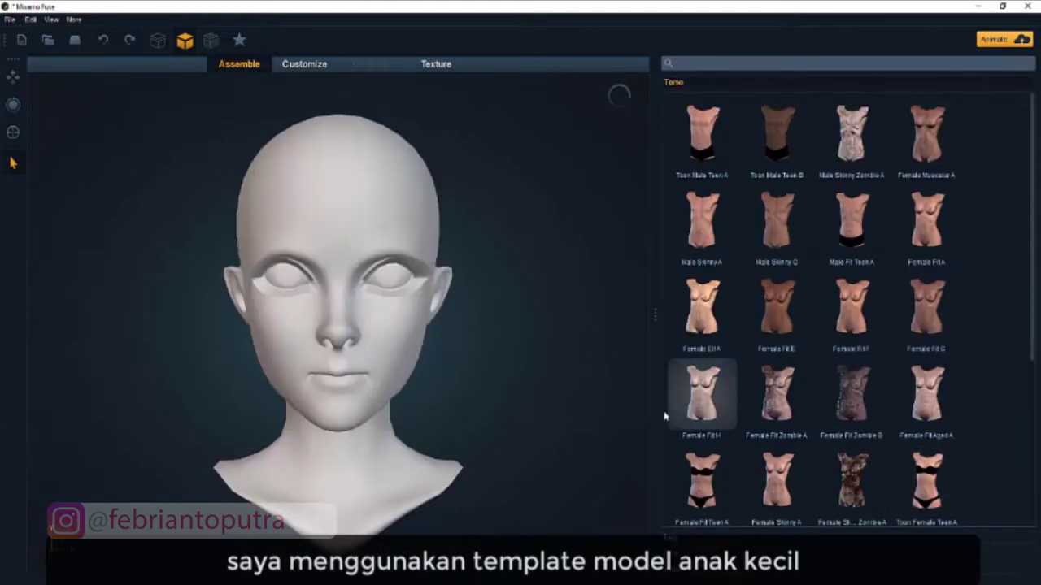
drag(531, 395, 559, 394)
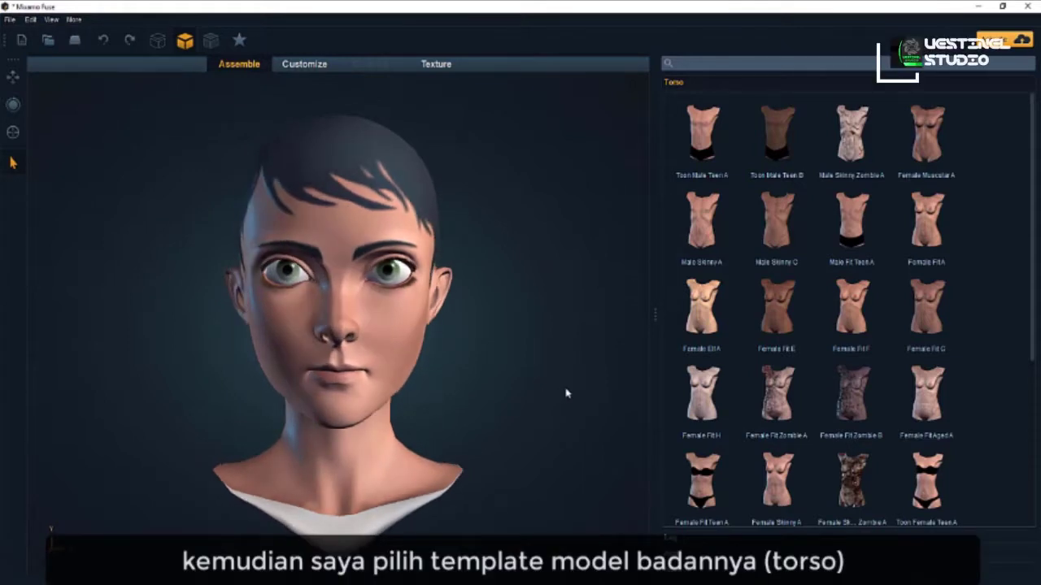
Step: Add the Toon Male Teen A torso to the character
scroll(956, 416, down, 3)
scroll(956, 416, down, 3)
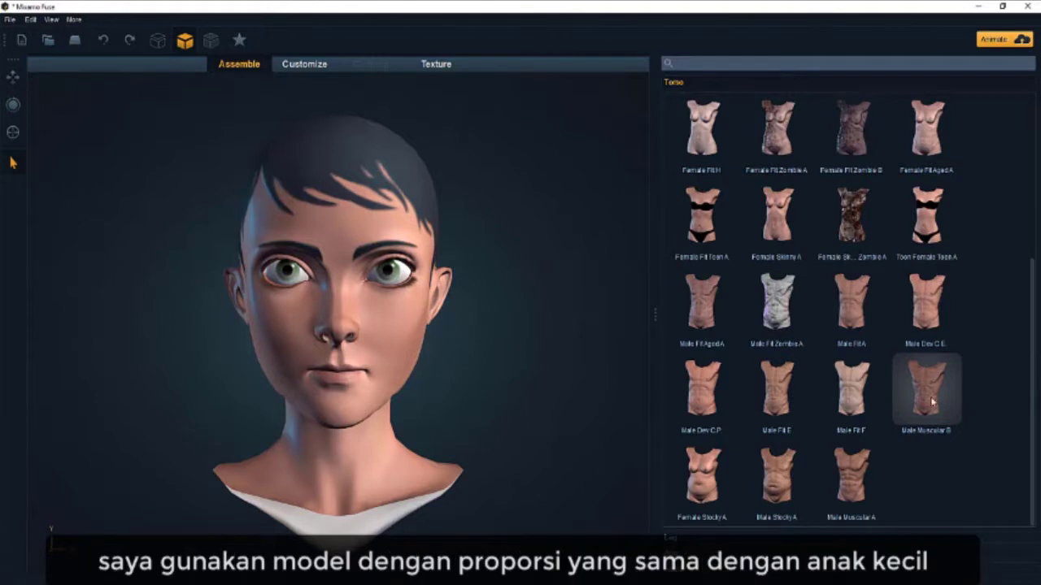
scroll(822, 361, up, 1)
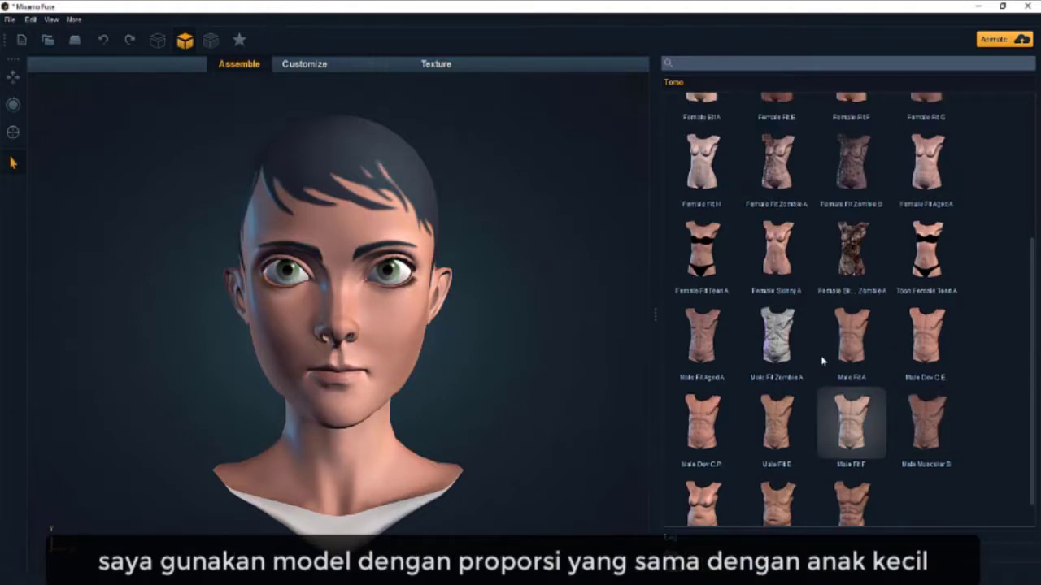
scroll(821, 361, down, 1)
scroll(822, 361, up, 5)
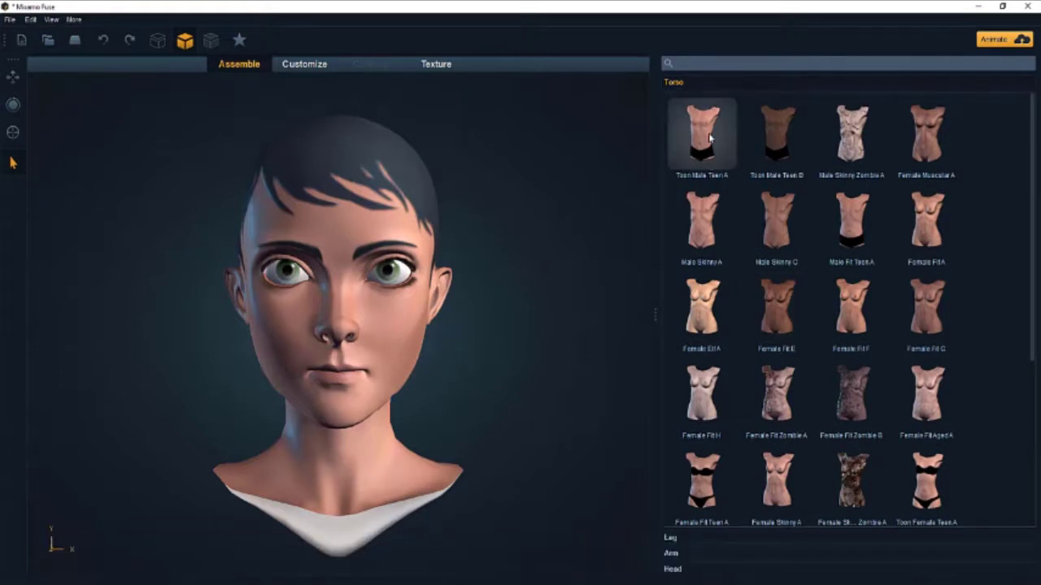
click(708, 136)
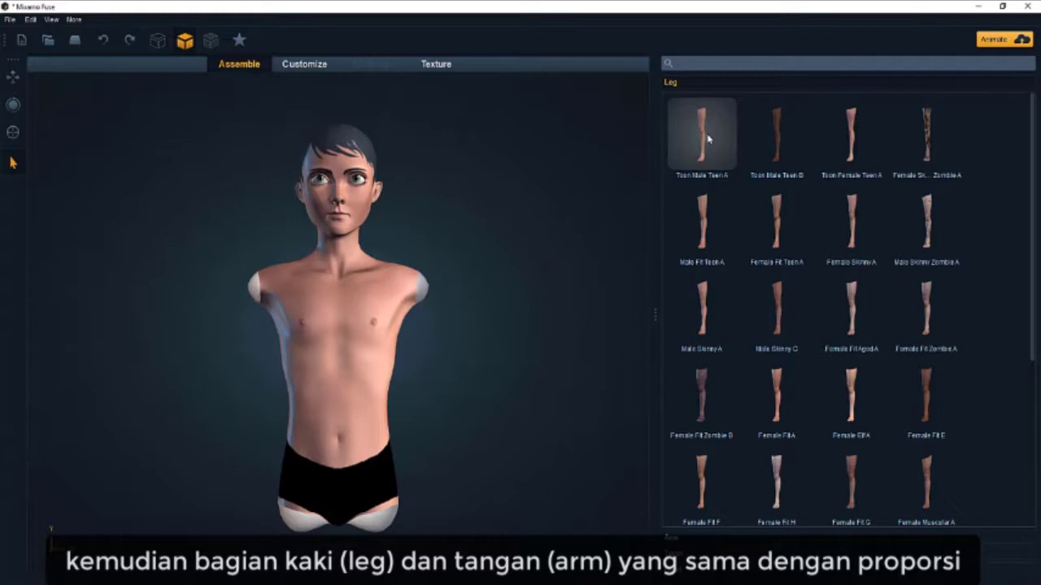
Step: Complete the body with the Toon Male Teen A legs and matching arms
click(708, 138)
click(708, 138)
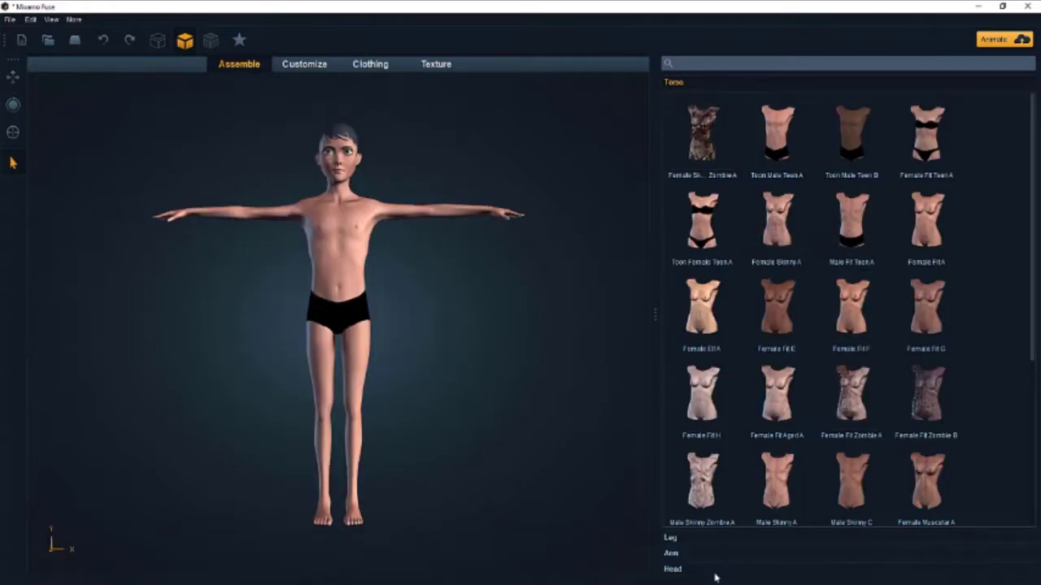
Step: Examine the assembled character's body up close and as a whole
middle_drag(327, 319, 396, 318)
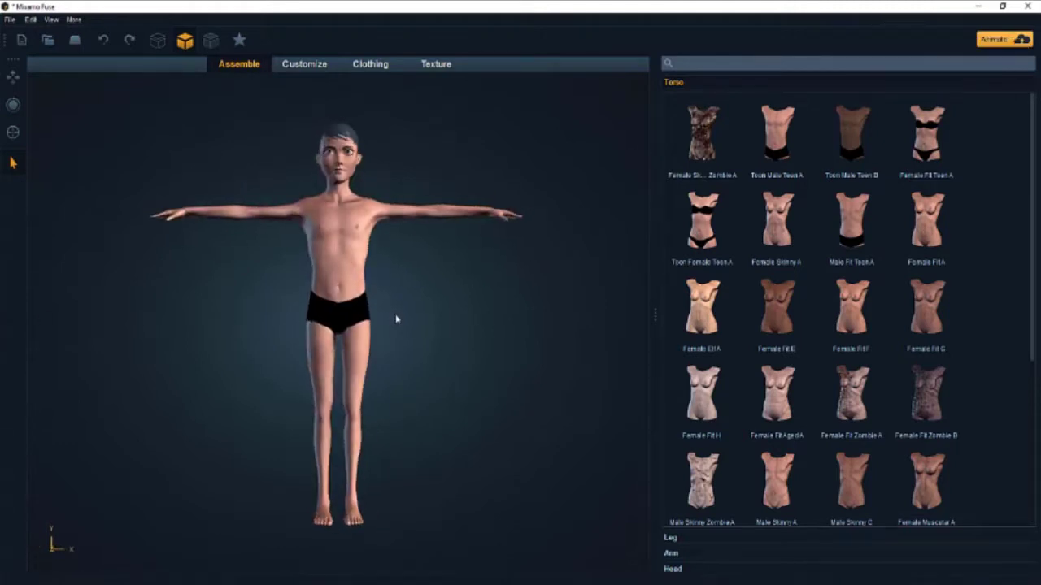
scroll(395, 317, up, 5)
scroll(396, 313, down, 5)
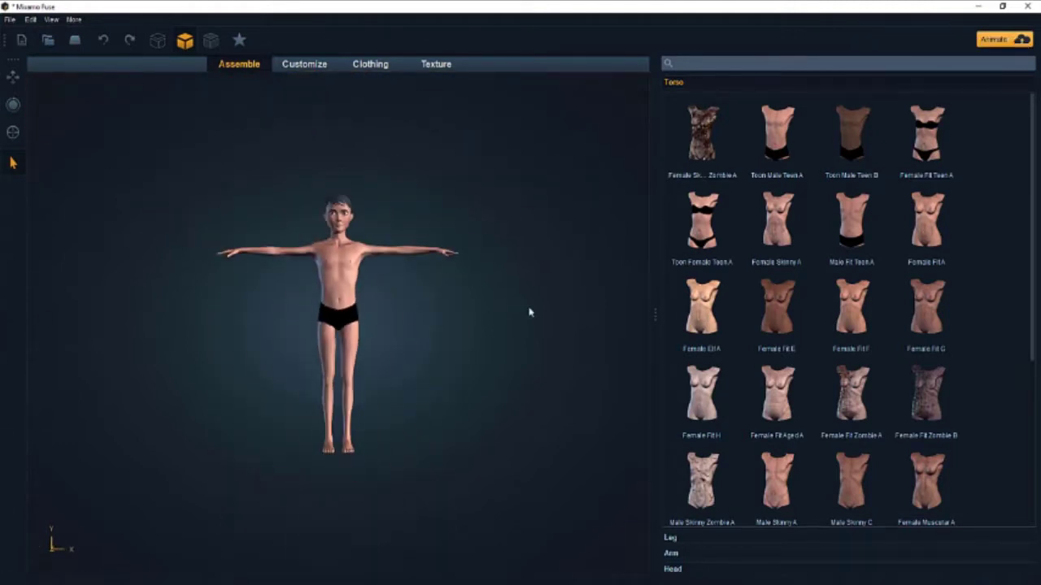
right_drag(535, 314, 1, 308)
scroll(295, 298, up, 4)
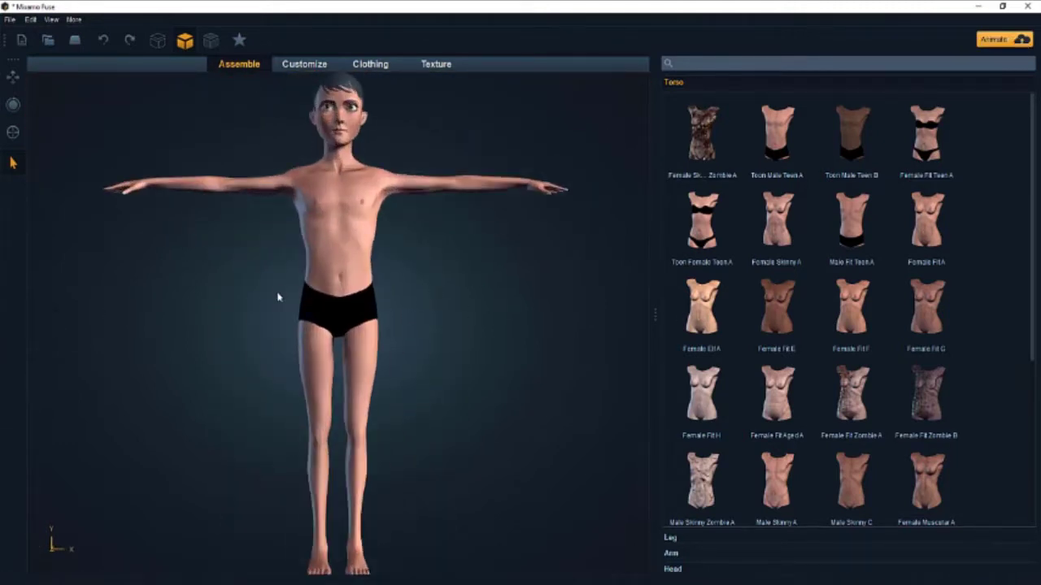
scroll(258, 298, down, 2)
mouse_move(240, 296)
middle_down()
mouse_move(485, 297)
mouse_move(70, 314)
mouse_move(467, 312)
mouse_move(125, 306)
mouse_move(282, 311)
mouse_move(233, 310)
middle_up()
Step: Start customizing the arms by enlarging the biceps to about 57 and the triceps to about 46
click(313, 65)
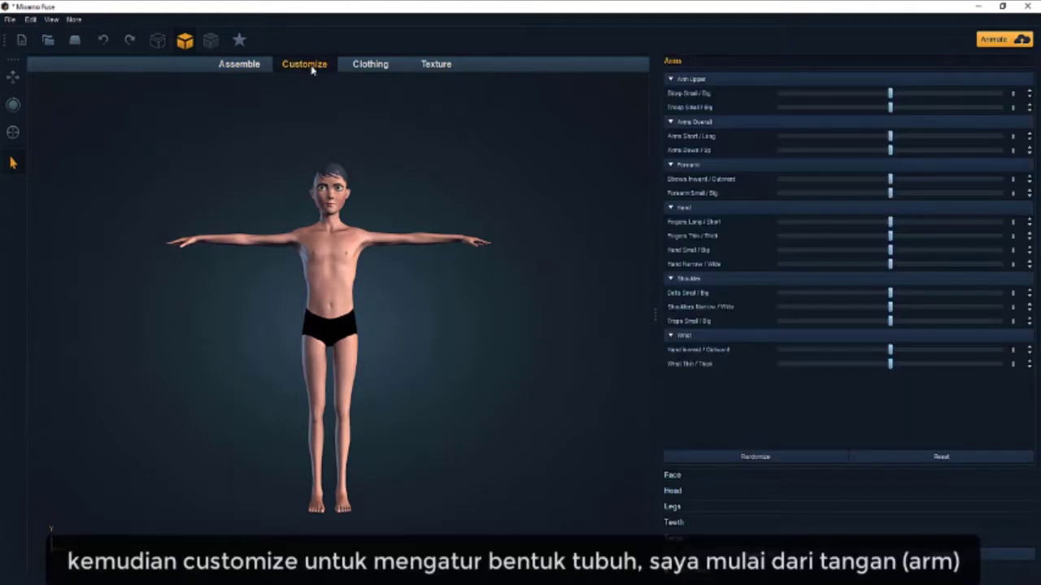
middle_drag(517, 292, 407, 237)
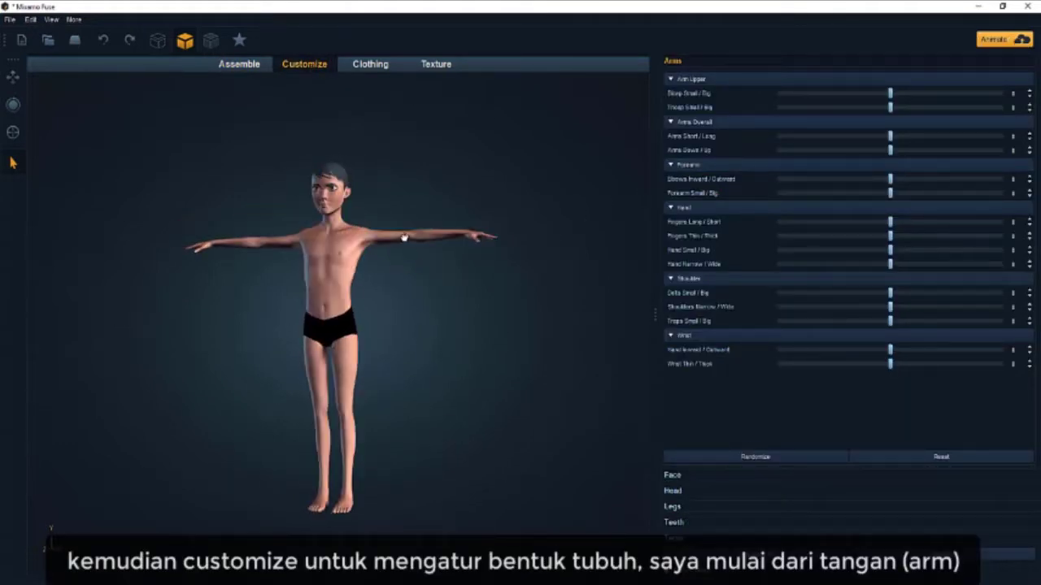
scroll(411, 192, up, 6)
middle_drag(460, 191, 187, 426)
drag(892, 95, 946, 111)
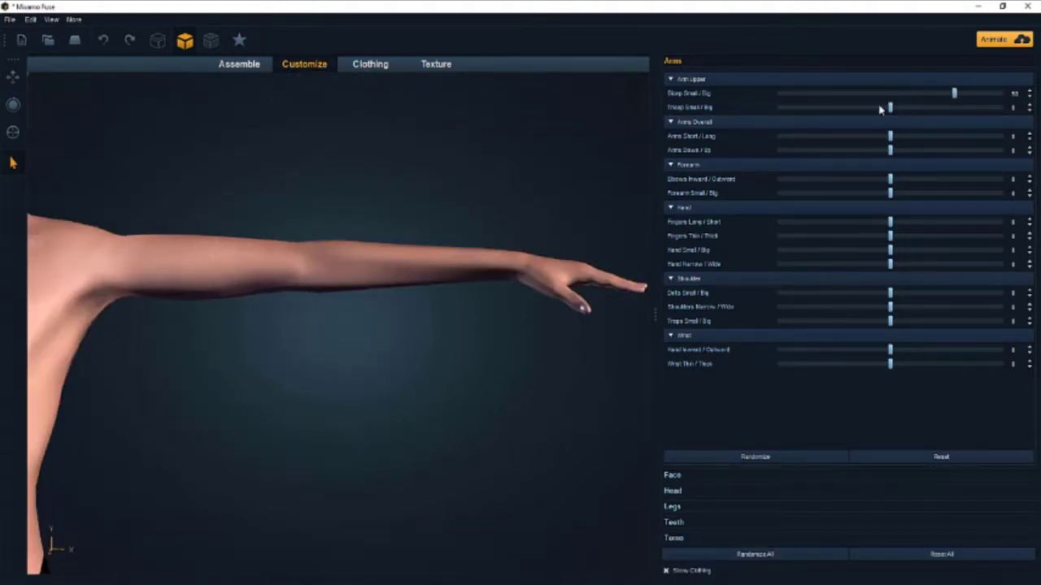
Step: Set arm length to -5, arms down/up to 11, elbows outward to about 8, forearm size to 32, and slightly enlarge the deltoids
mouse_move(893, 139)
mouse_down()
mouse_move(913, 143)
mouse_move(887, 146)
mouse_move(928, 153)
mouse_move(902, 154)
mouse_up()
scroll(435, 260, down, 6)
middle_drag(435, 260, 520, 259)
drag(902, 153, 927, 195)
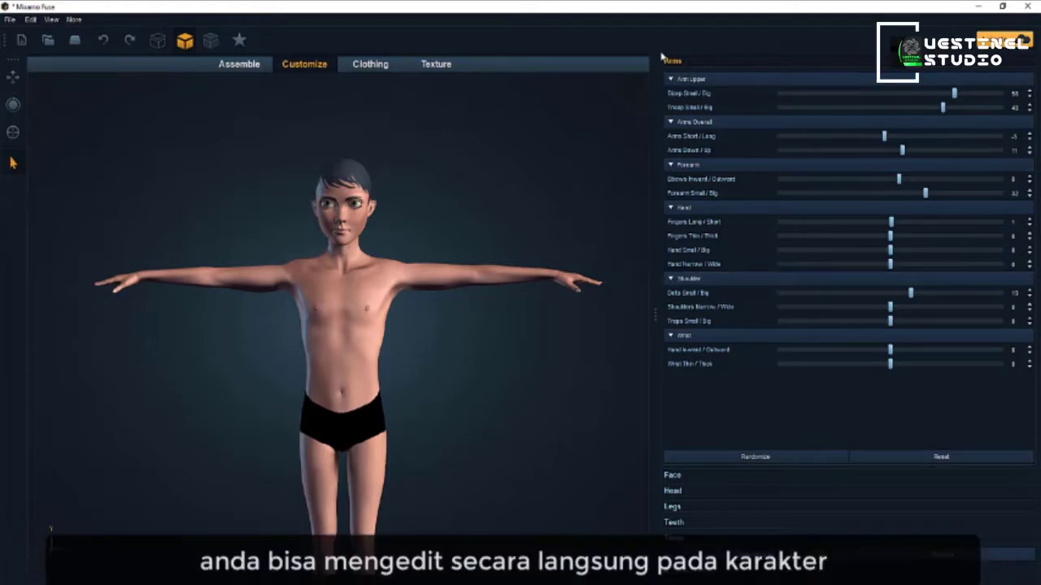
Step: Reshape the midsection directly on the model, and adjust the cheekbones to about -16 down/up and 9 narrow/wide
click(374, 291)
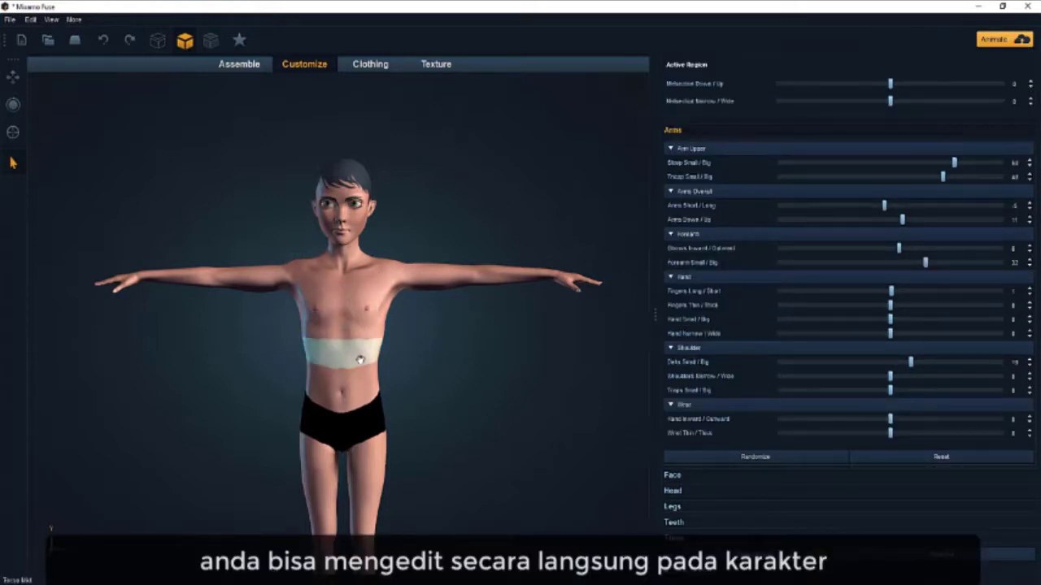
drag(359, 349, 361, 352)
drag(358, 390, 379, 390)
drag(363, 217, 343, 221)
Step: Reshape the hips, waist and sides of the torso directly on the model
drag(376, 429, 208, 426)
scroll(406, 428, down, 4)
scroll(313, 392, up, 2)
drag(323, 381, 313, 385)
drag(362, 399, 364, 398)
mouse_move(359, 390)
mouse_down()
mouse_move(372, 389)
mouse_move(363, 388)
mouse_up()
drag(327, 318, 309, 318)
Step: Adjust the hips and thighs directly on the model, with leg length at 2 and thigh thickness at -2
drag(354, 397, 485, 354)
drag(426, 374, 602, 375)
mouse_move(373, 388)
mouse_down()
mouse_move(332, 379)
mouse_move(360, 397)
mouse_move(371, 392)
mouse_up()
drag(435, 389, 574, 391)
drag(374, 381, 353, 382)
drag(441, 393, 385, 422)
click(379, 436)
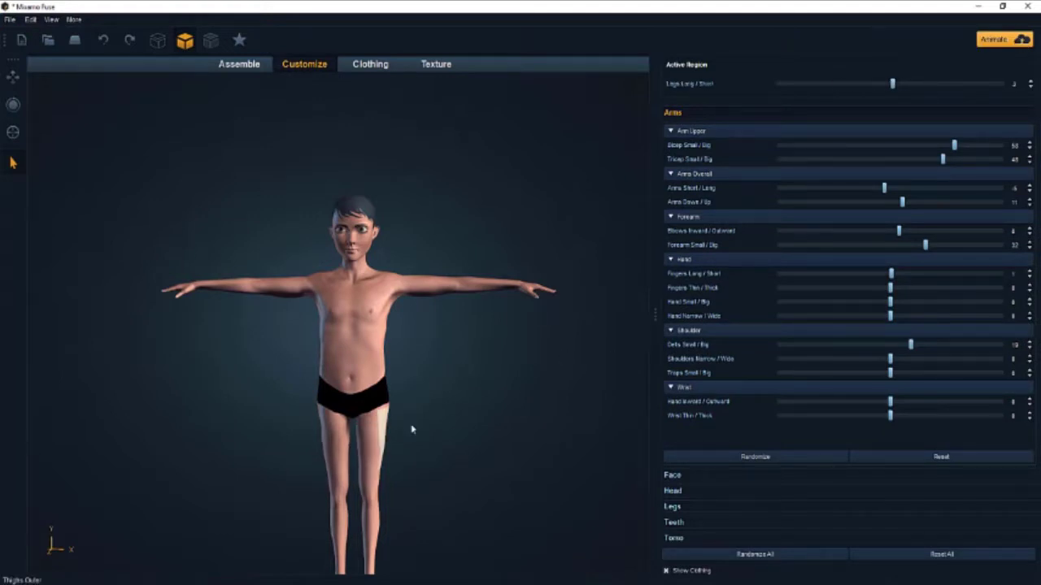
Step: Try out the Angry, Awkward, Cocky and Goofy facial expressions on the character
click(681, 478)
scroll(439, 218, up, 5)
drag(455, 203, 386, 205)
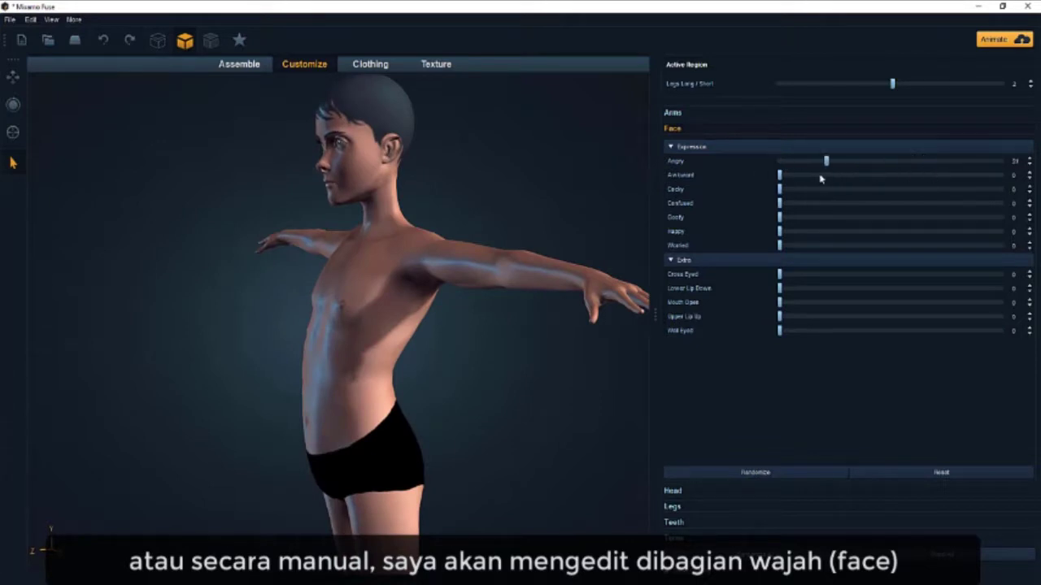
drag(440, 156, 643, 162)
drag(779, 176, 811, 189)
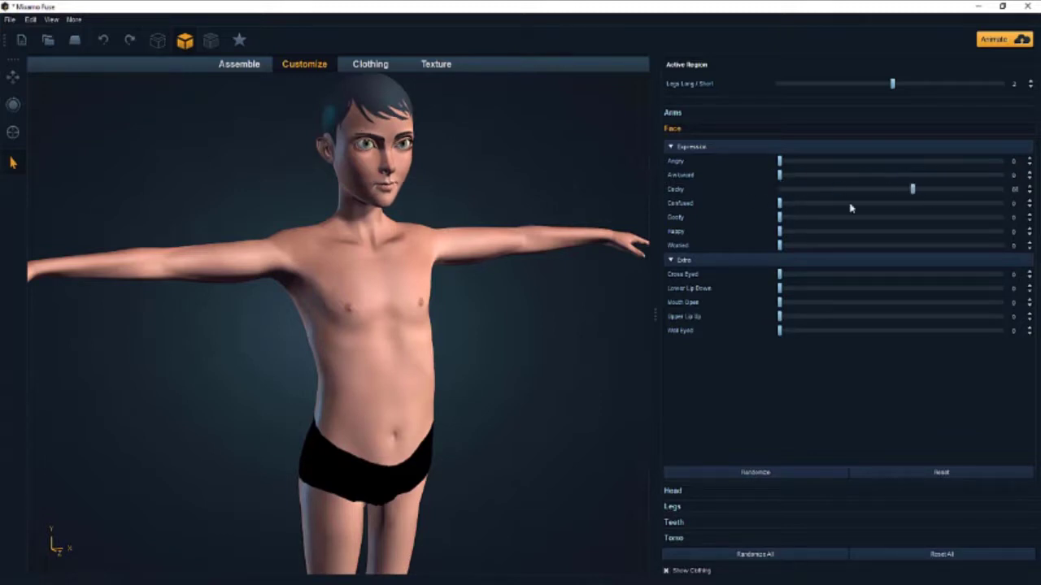
mouse_move(779, 221)
mouse_down()
mouse_move(937, 225)
mouse_move(948, 235)
mouse_move(783, 236)
mouse_up()
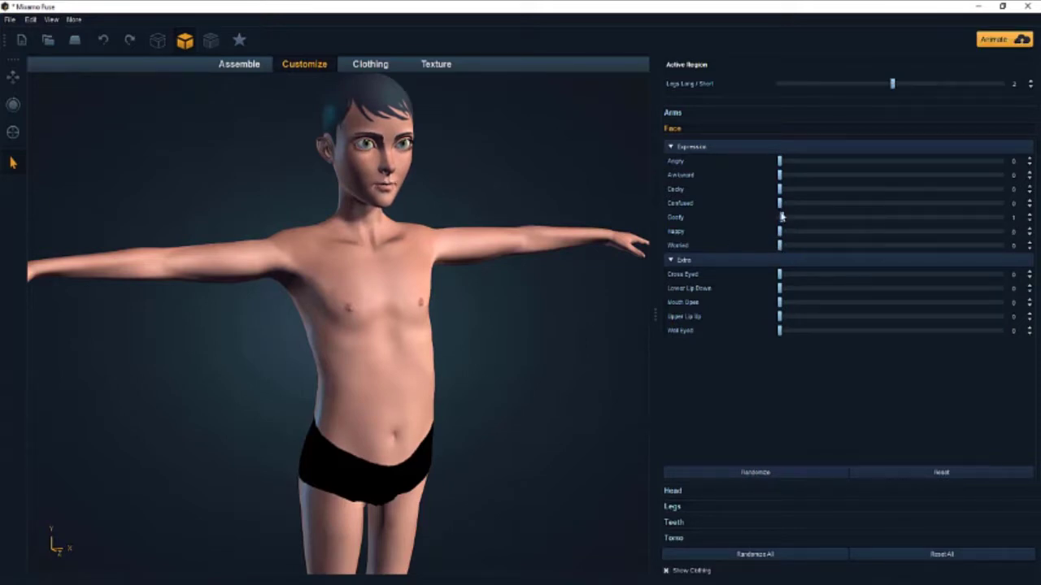
Step: Set the Worried expression to 10, and try the Upper Lip Up and Wall Eyed face adjustments
drag(798, 244, 692, 268)
middle_drag(630, 292, 597, 298)
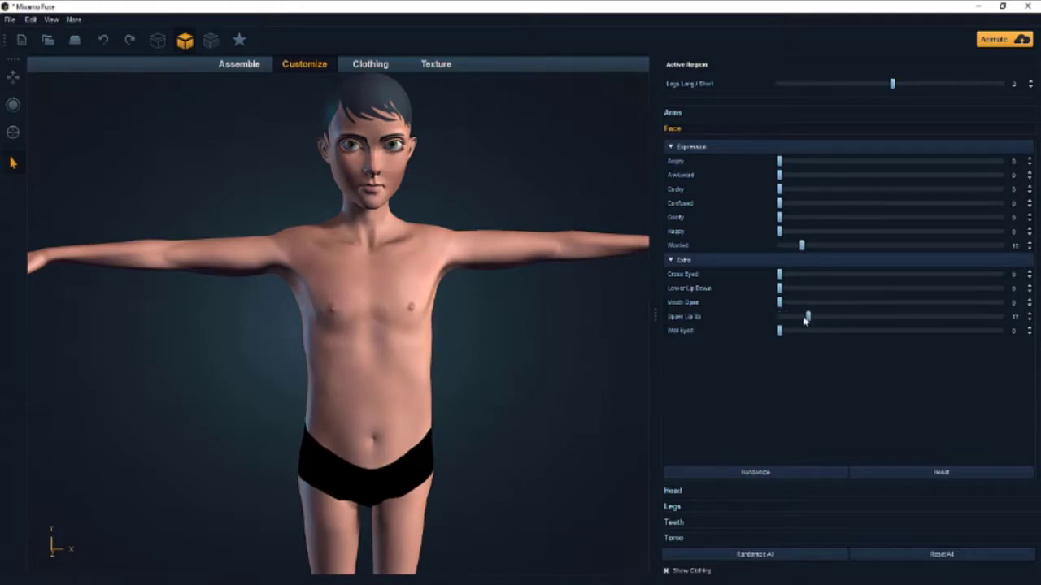
drag(795, 326, 869, 334)
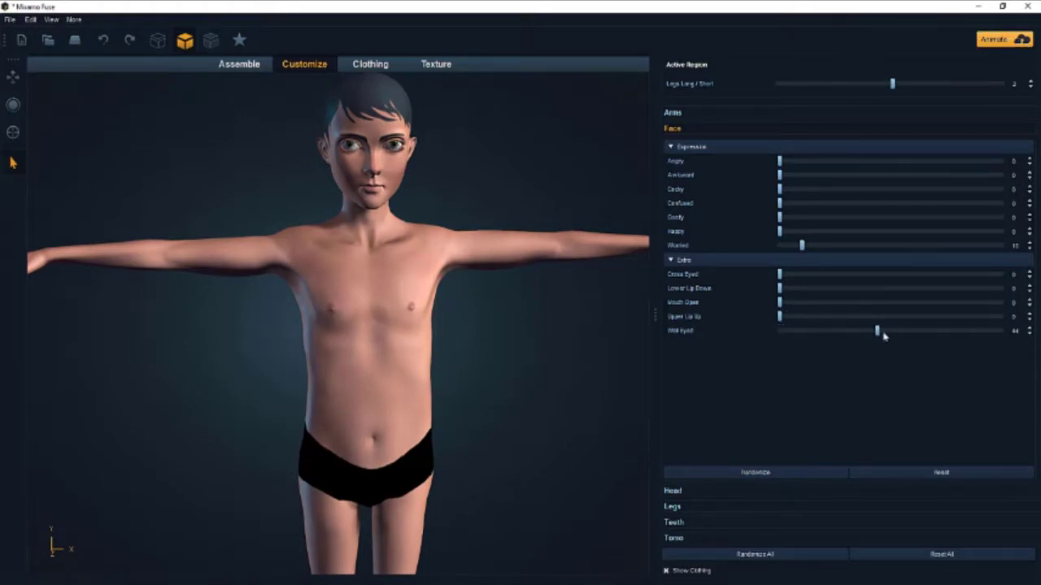
Step: In the head shape settings, set Brows Inner Down / Up to 12 and Brows Inner Narrow / Wide to -10
click(772, 493)
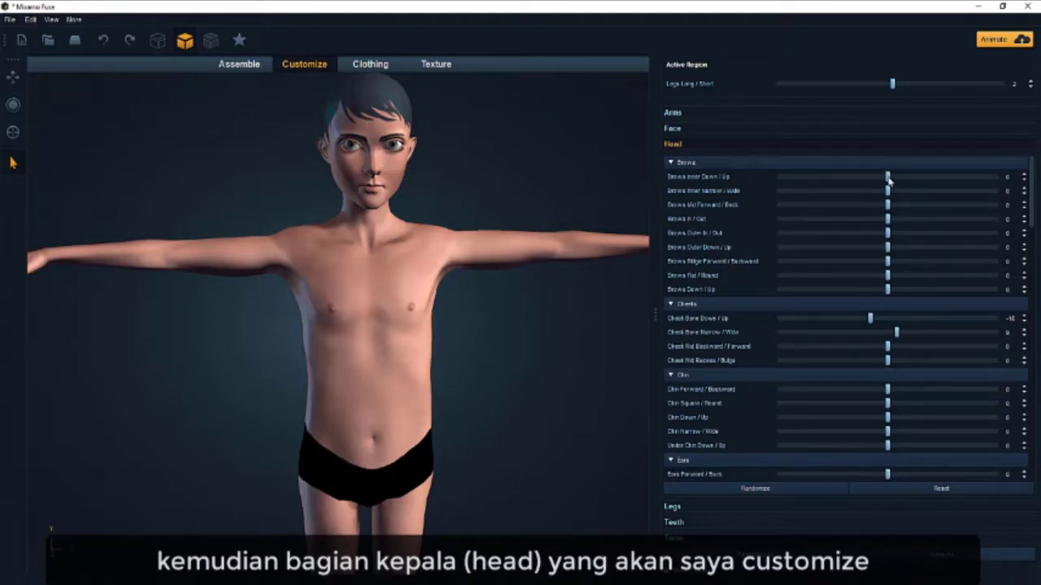
drag(907, 181, 870, 192)
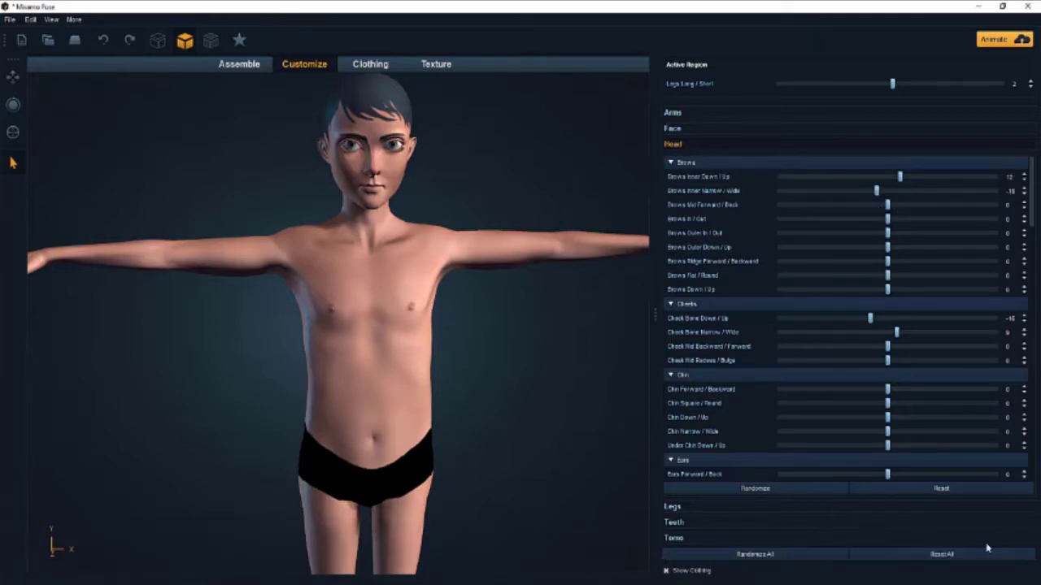
Step: Set Legs Long / Short to -15 and check the proportions from the side and front
middle_drag(468, 200, 656, 204)
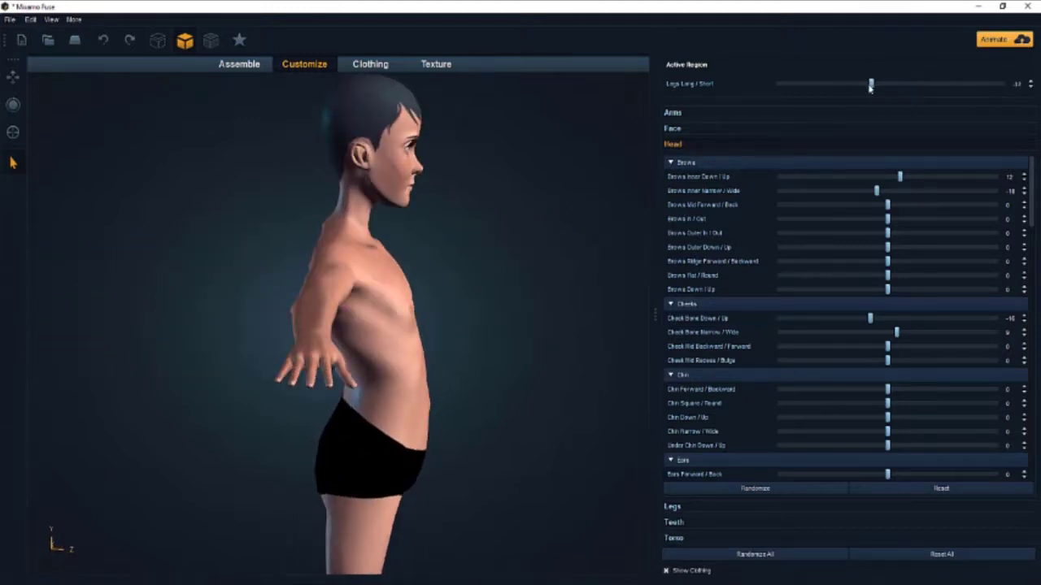
scroll(459, 272, down, 5)
scroll(416, 363, up, 2)
middle_drag(416, 358, 286, 317)
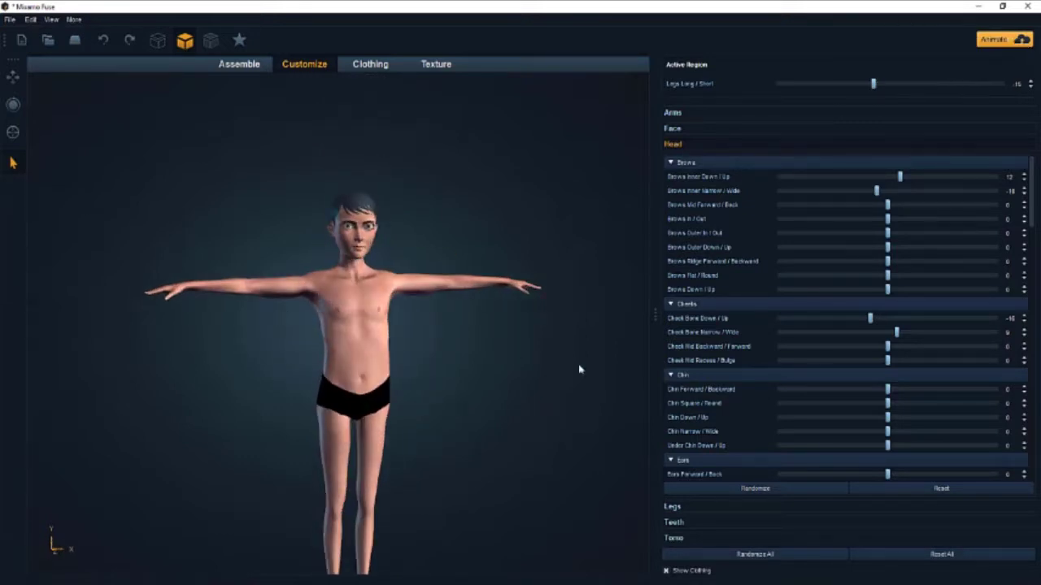
Step: Set the mid brows to -12, brow roundness to 10, cheekbone width to 12, cheek bulge to 11 and chin forward/backward to about 5
click(674, 144)
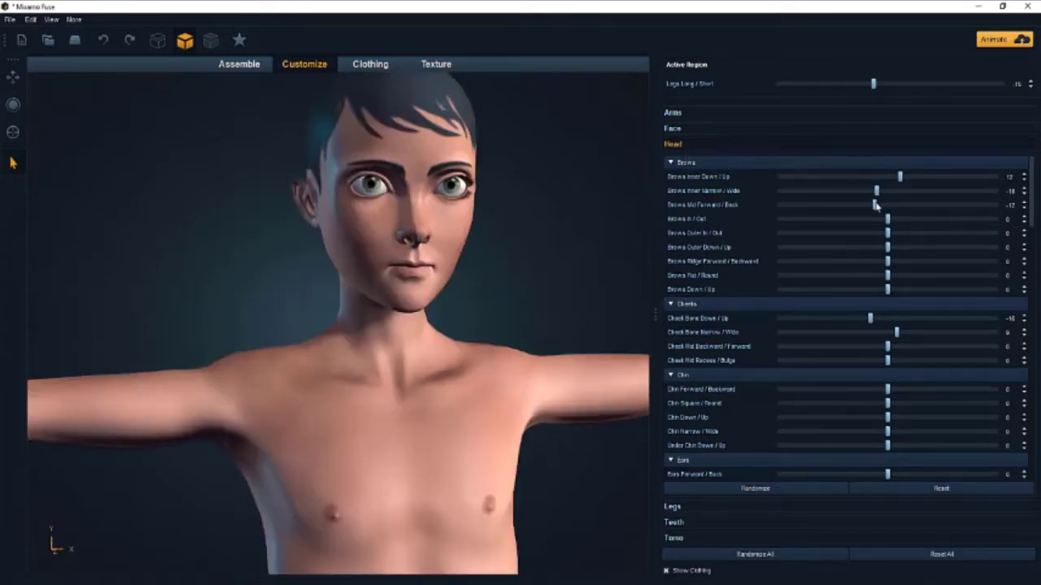
drag(919, 278, 901, 278)
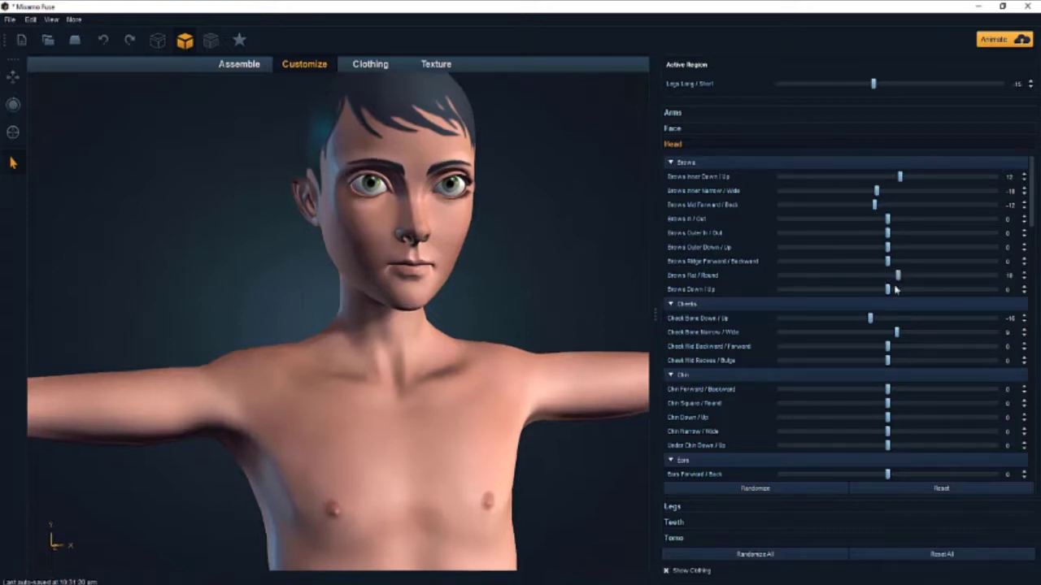
mouse_move(898, 335)
mouse_down()
mouse_move(873, 334)
mouse_move(902, 333)
mouse_up()
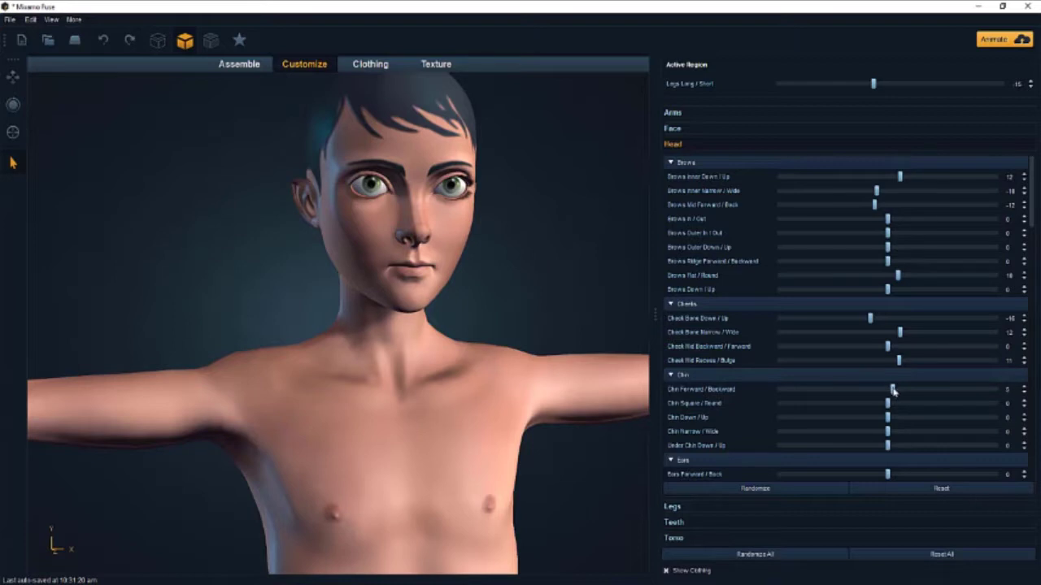
Step: In the legs settings, set Feet Long/Short to 4, Feet Small/Big to -5, Feet Narrow/Wide to 12 and Legs Long/Short to -3, and lower Toes Long/Short
click(847, 509)
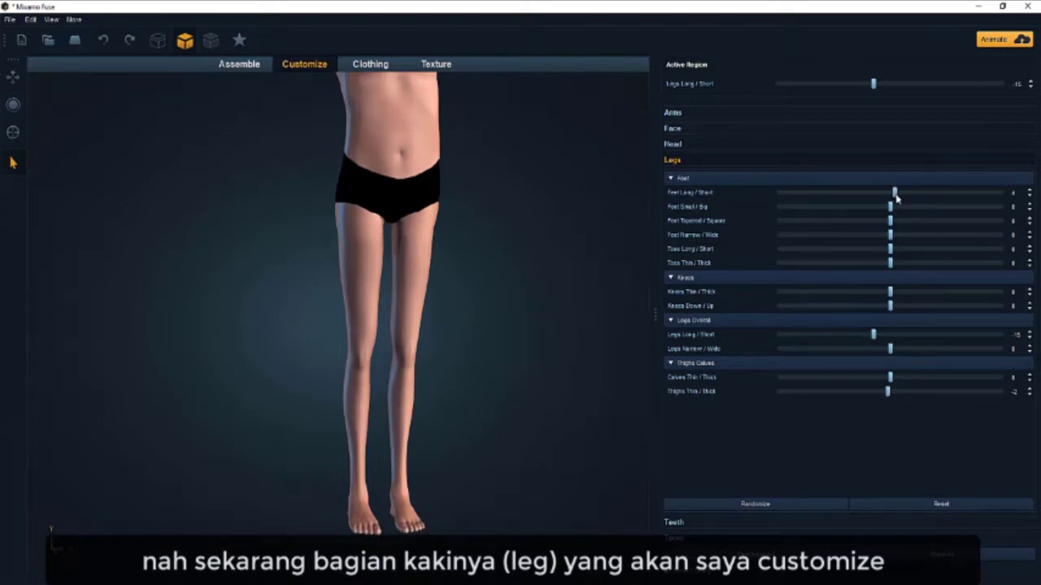
drag(892, 209, 887, 248)
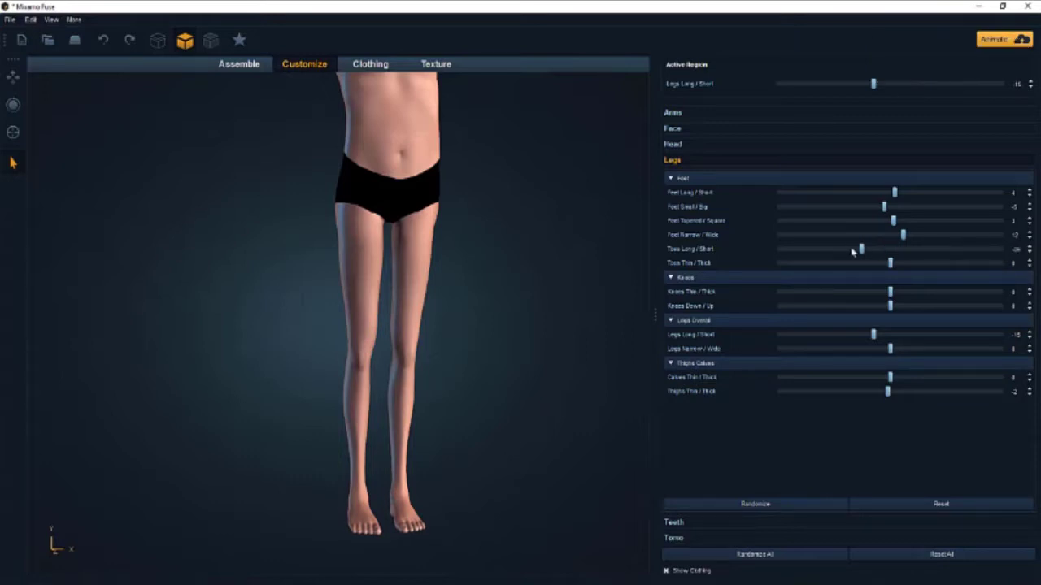
drag(892, 291, 888, 339)
Step: Try raising Lower Canines Long in the teeth settings while viewing the face up close, and return it to 0
click(805, 524)
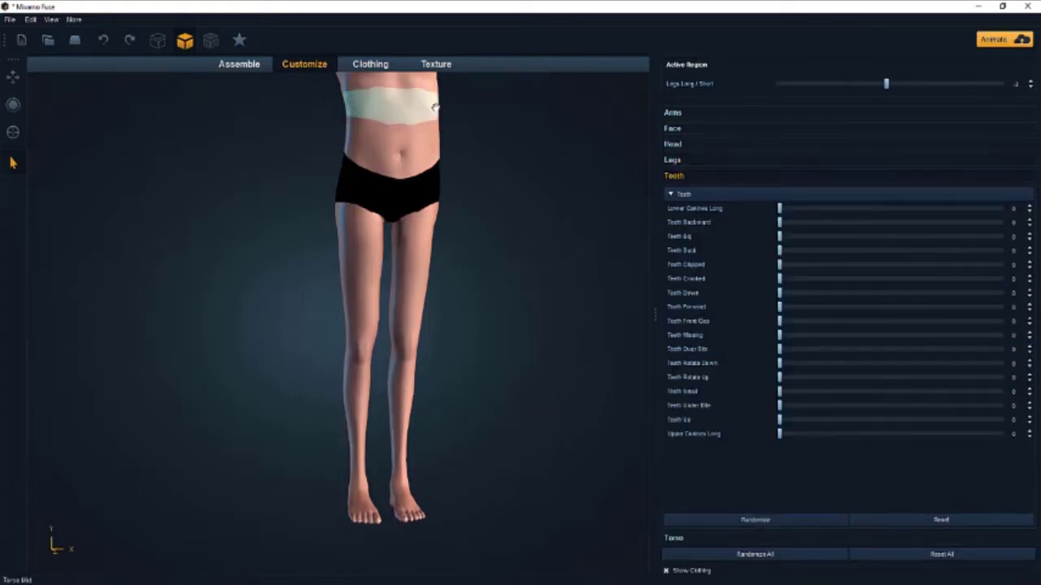
middle_drag(600, 278, 632, 282)
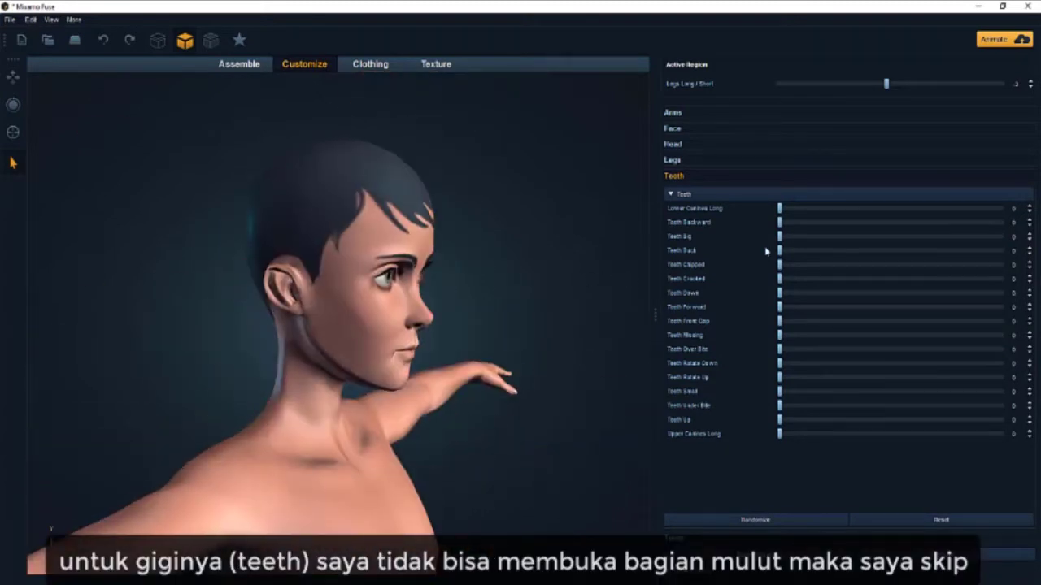
drag(780, 209, 822, 210)
scroll(453, 285, up, 3)
middle_drag(453, 286, 419, 284)
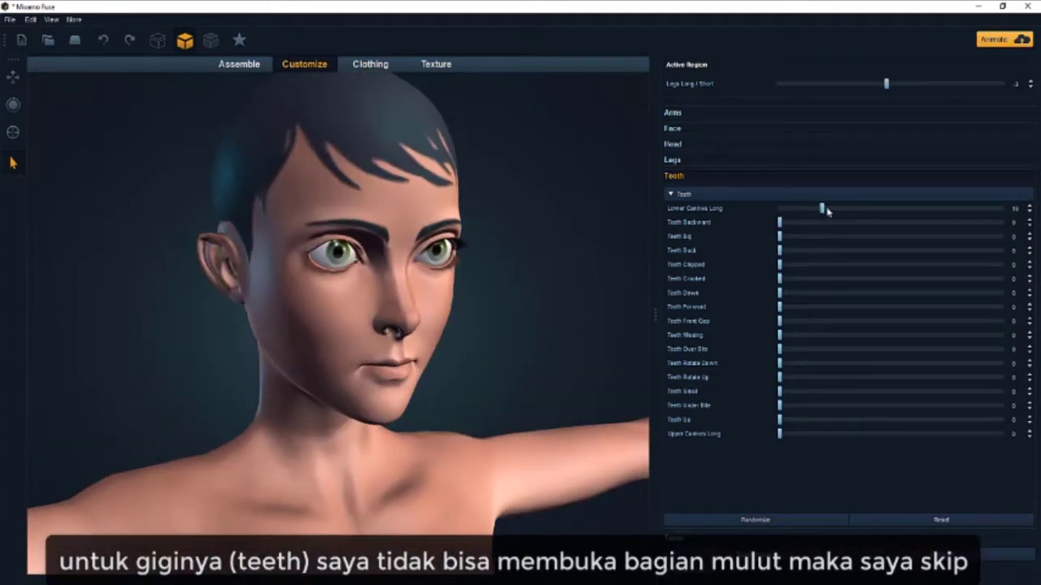
drag(821, 232, 757, 235)
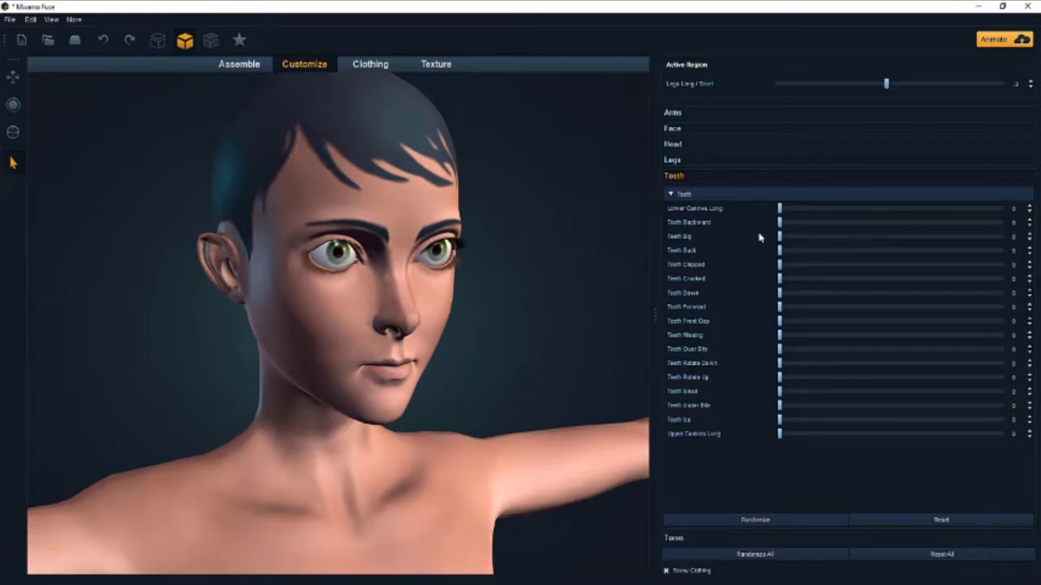
middle_drag(552, 403, 509, 397)
Step: Review the torso settings, collapsing the first two groups, and check the body proportions from the side and front
click(693, 539)
scroll(479, 425, down, 5)
scroll(482, 439, up, 2)
middle_drag(485, 464, 598, 504)
mouse_move(379, 426)
mouse_down()
mouse_move(509, 439)
mouse_move(382, 437)
mouse_up()
click(699, 212)
click(698, 225)
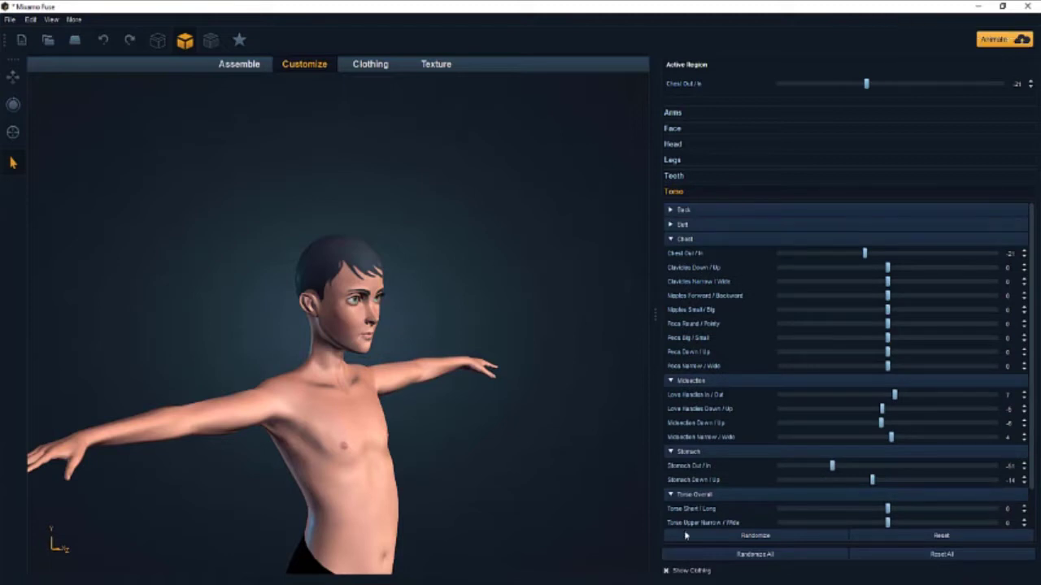
scroll(484, 431, down, 5)
middle_drag(483, 432, 338, 430)
drag(338, 431, 407, 430)
Step: Browse the clothing tops and dress the character in the Open Sweatshirt
click(368, 69)
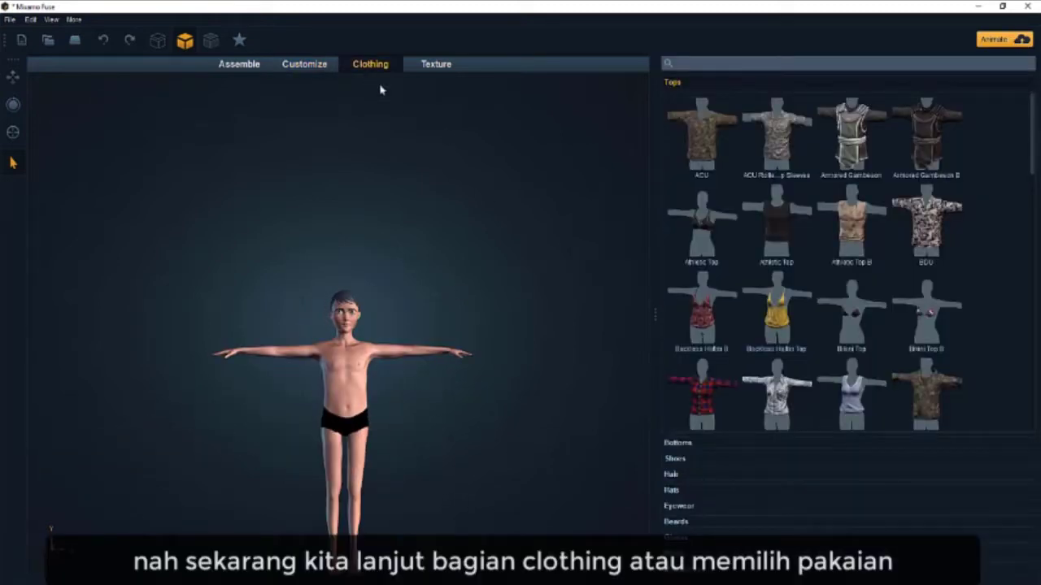
scroll(398, 326, up, 5)
middle_drag(427, 327, 531, 262)
scroll(499, 449, up, 4)
scroll(500, 450, down, 2)
scroll(529, 279, down, 4)
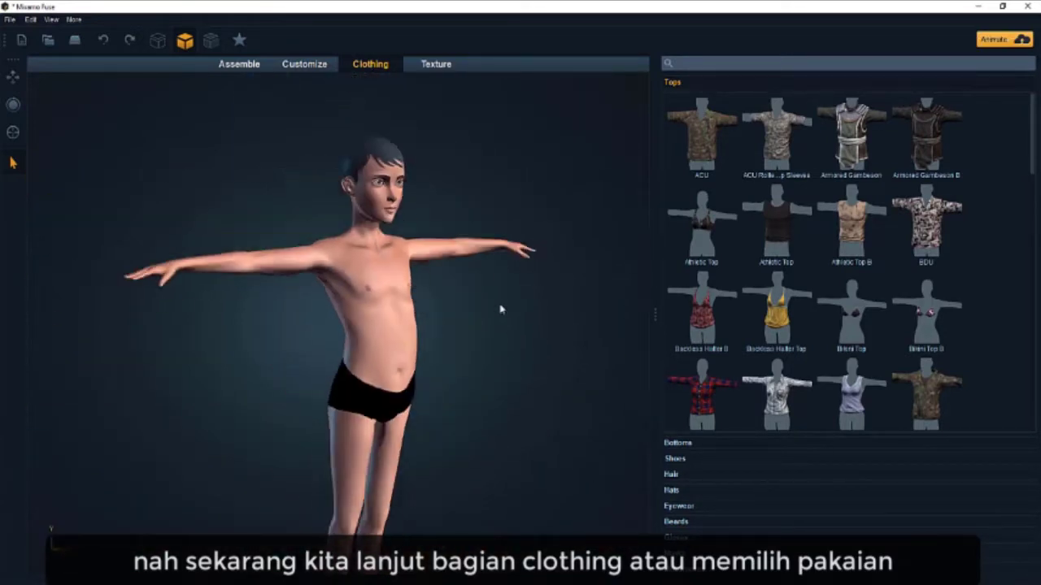
scroll(492, 335, down, 1)
scroll(486, 337, up, 1)
scroll(944, 351, down, 5)
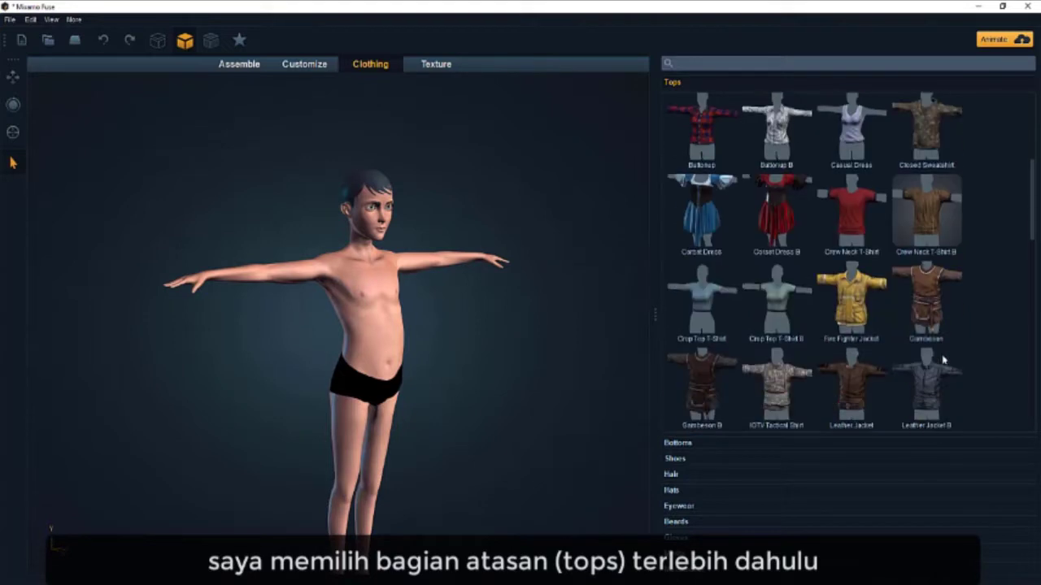
scroll(942, 345, down, 5)
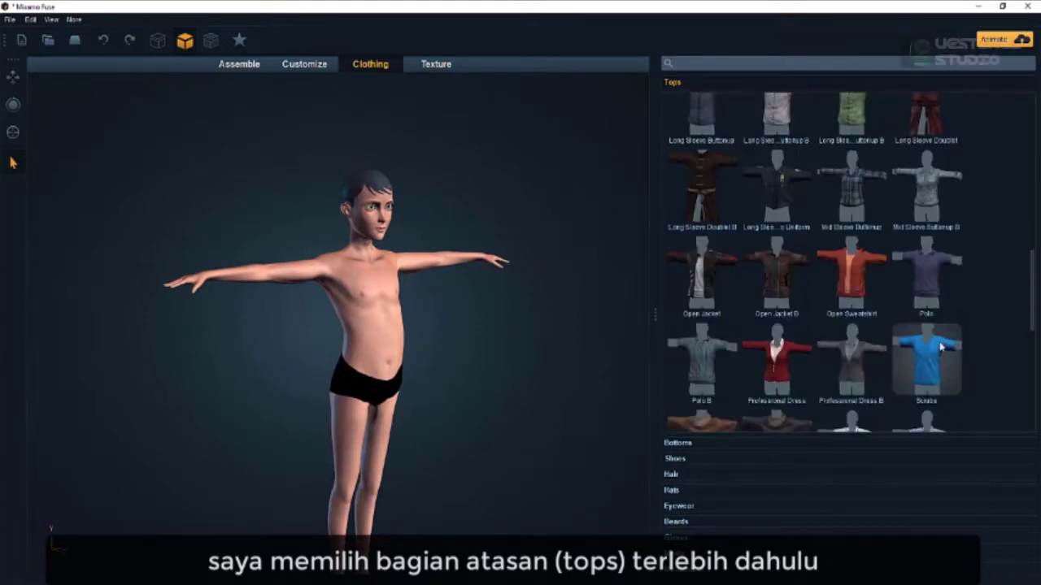
click(855, 191)
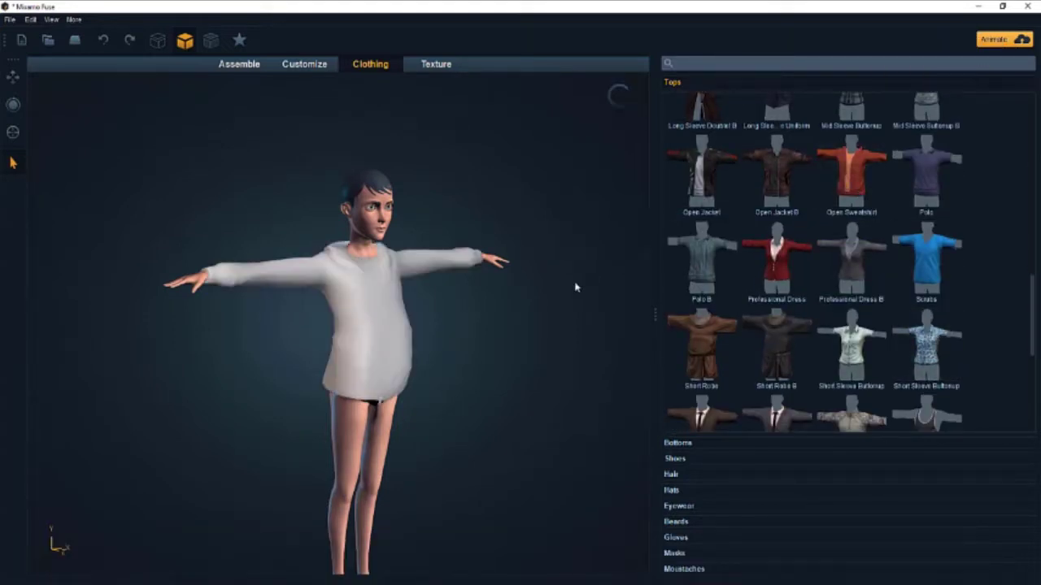
drag(495, 356, 454, 357)
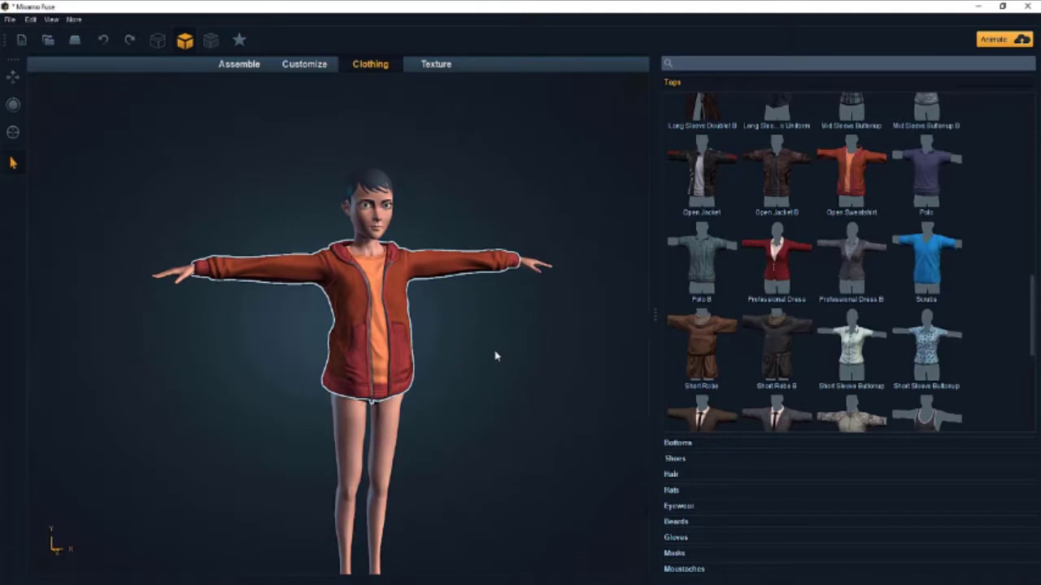
Step: Browse the bottoms and try the Slim Cloth Pants on the character, checking the fit from another angle
scroll(499, 356, down, 1)
middle_drag(501, 357, 504, 307)
scroll(505, 308, up, 1)
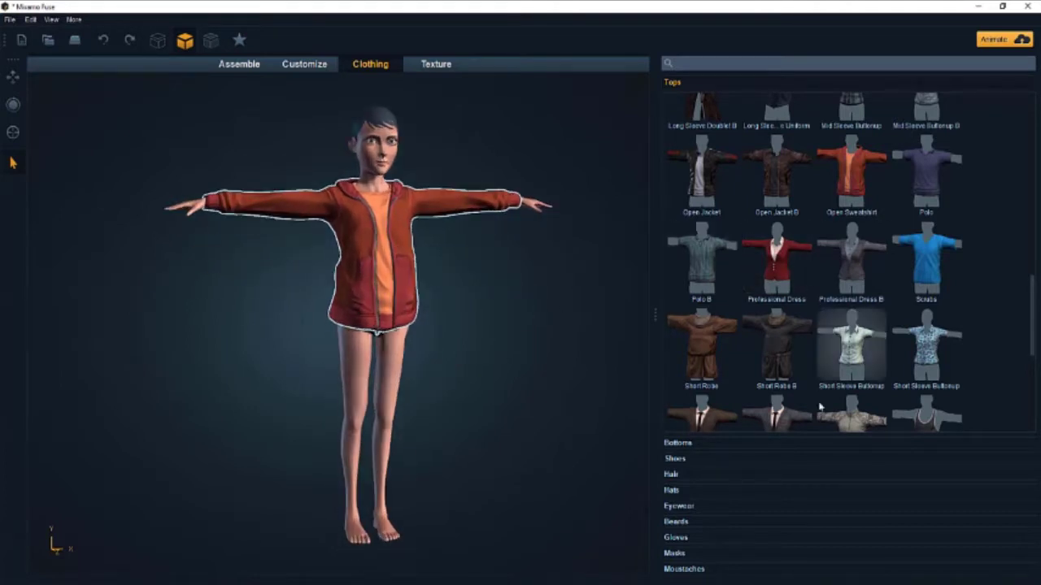
click(683, 443)
scroll(931, 293, down, 3)
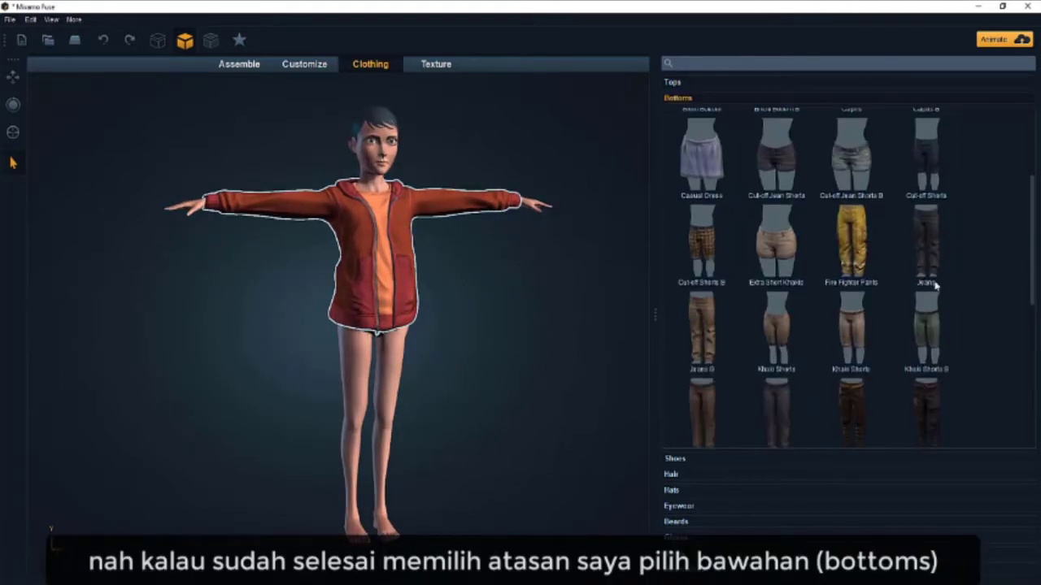
scroll(933, 289, down, 5)
click(923, 313)
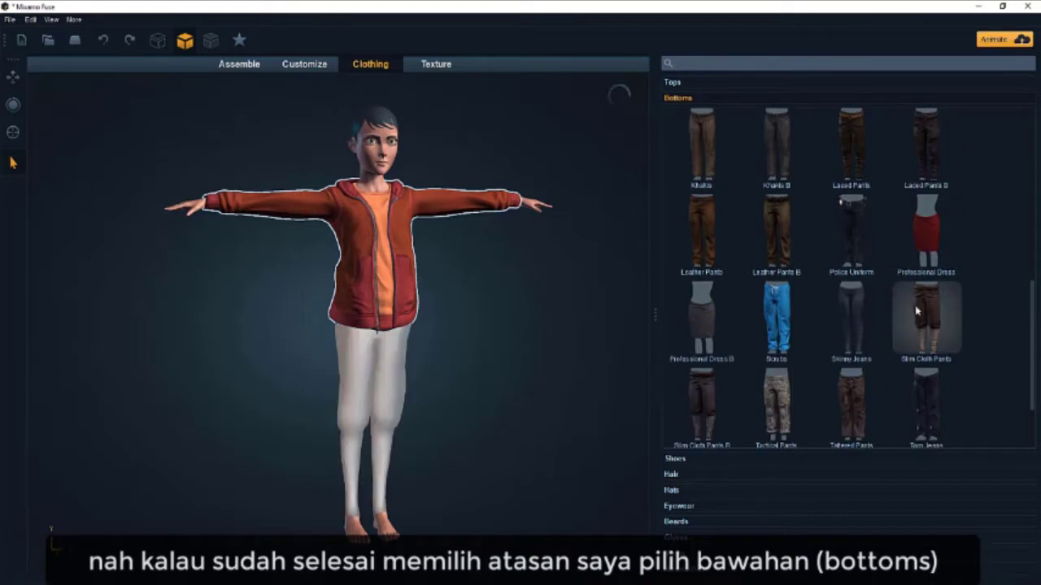
right_drag(489, 364, 379, 371)
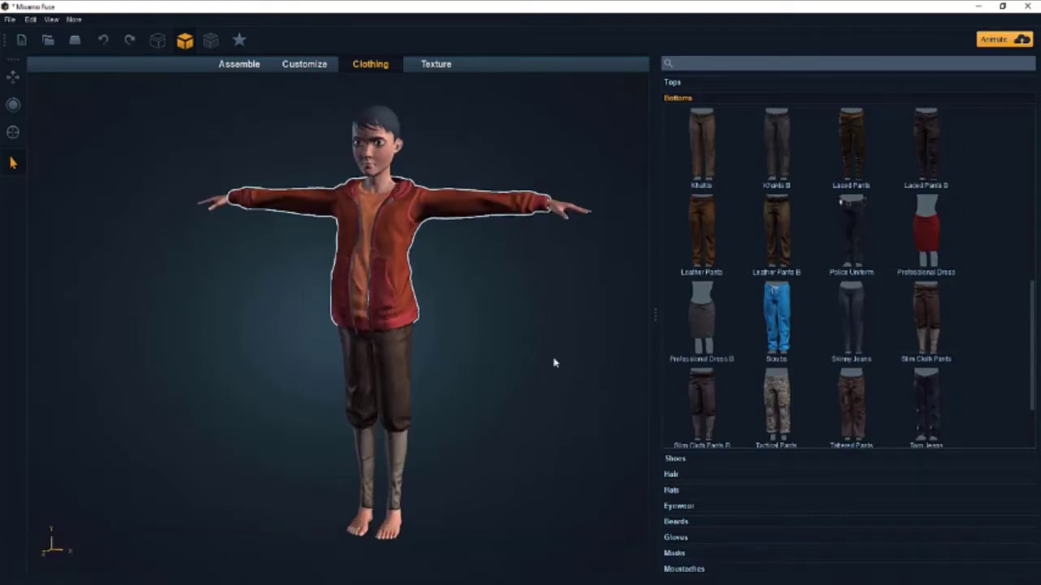
Step: Try Laced Pants B, and dress the character in the Tattered Pants instead
click(924, 167)
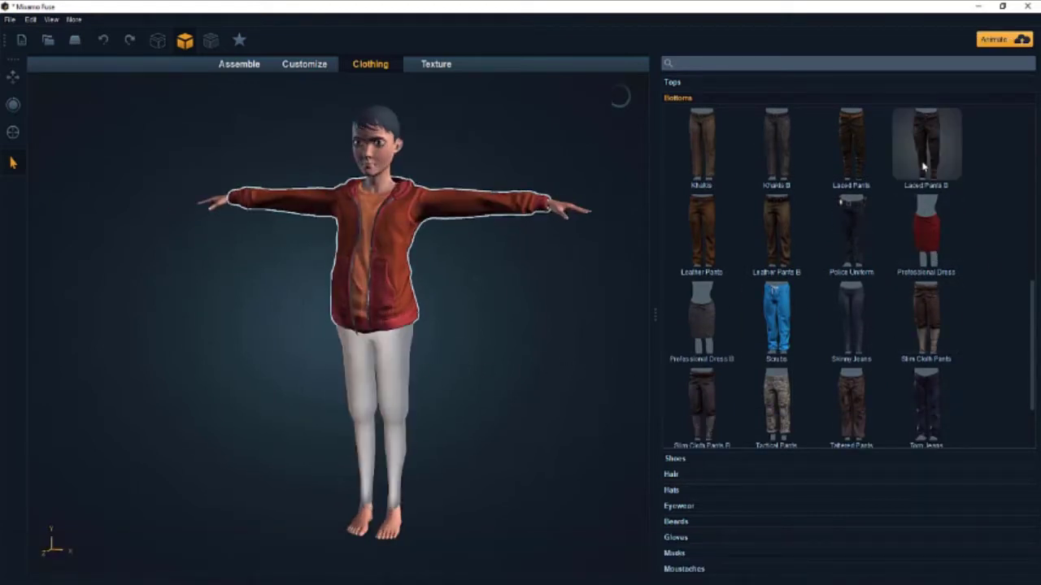
click(852, 396)
right_drag(536, 366, 667, 399)
Step: Look through the available shoes and put the red Athletic A shoes on the character
click(732, 459)
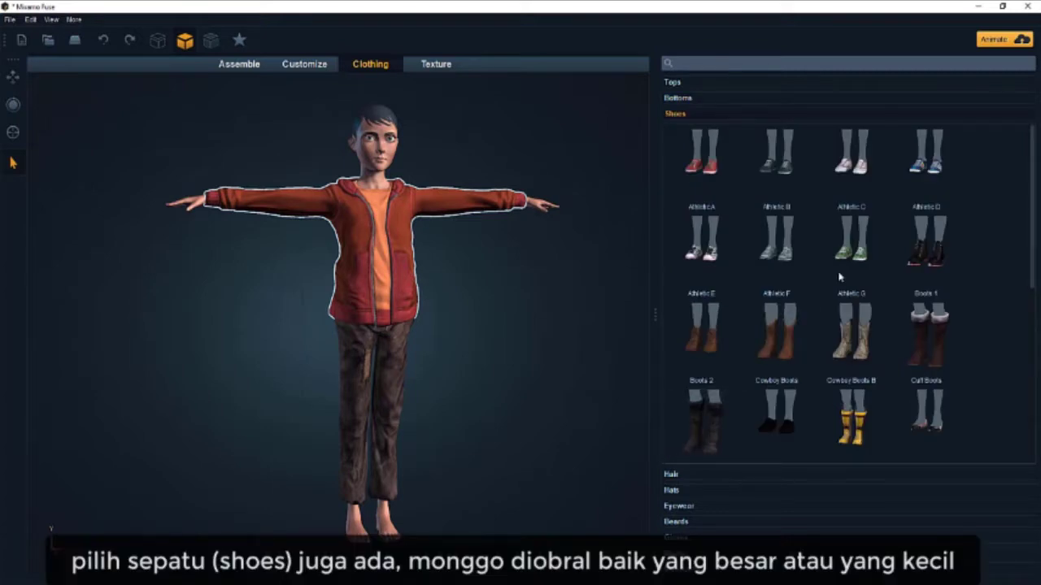
scroll(953, 271, down, 2)
scroll(953, 276, down, 5)
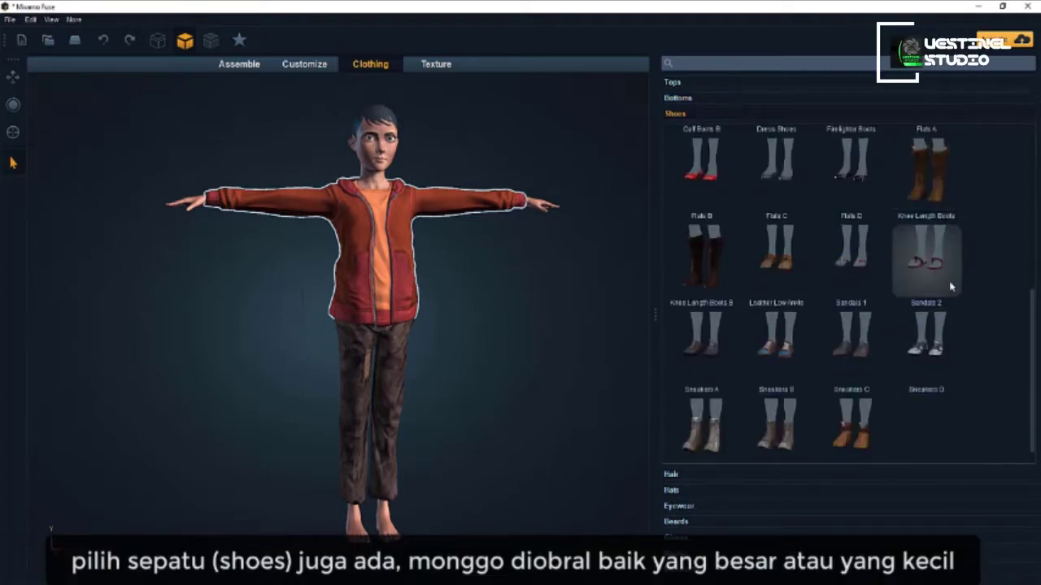
scroll(948, 289, up, 8)
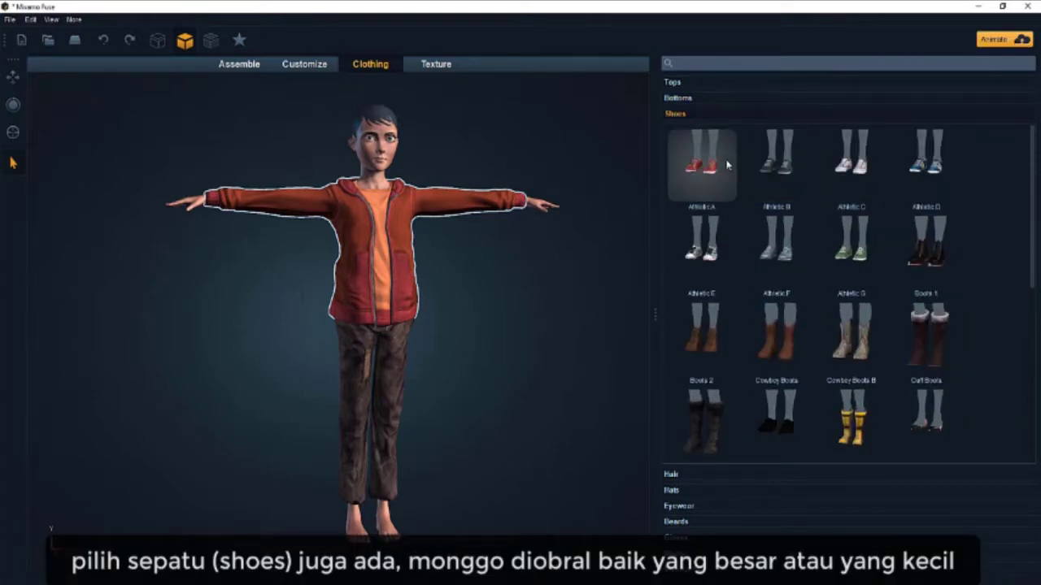
middle_drag(455, 353, 492, 364)
Step: Add the Alpha Swept Back B hairstyle and inspect how it sits over the head's painted hair
scroll(440, 245, up, 5)
middle_drag(572, 245, 562, 455)
scroll(573, 292, up, 4)
middle_drag(573, 285, 606, 366)
click(671, 474)
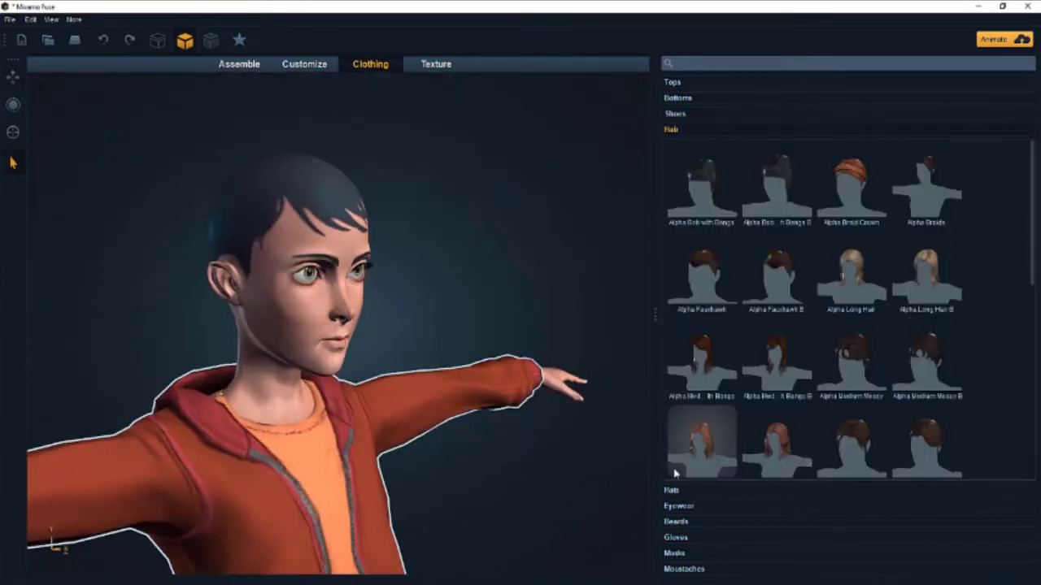
drag(1031, 273, 1023, 403)
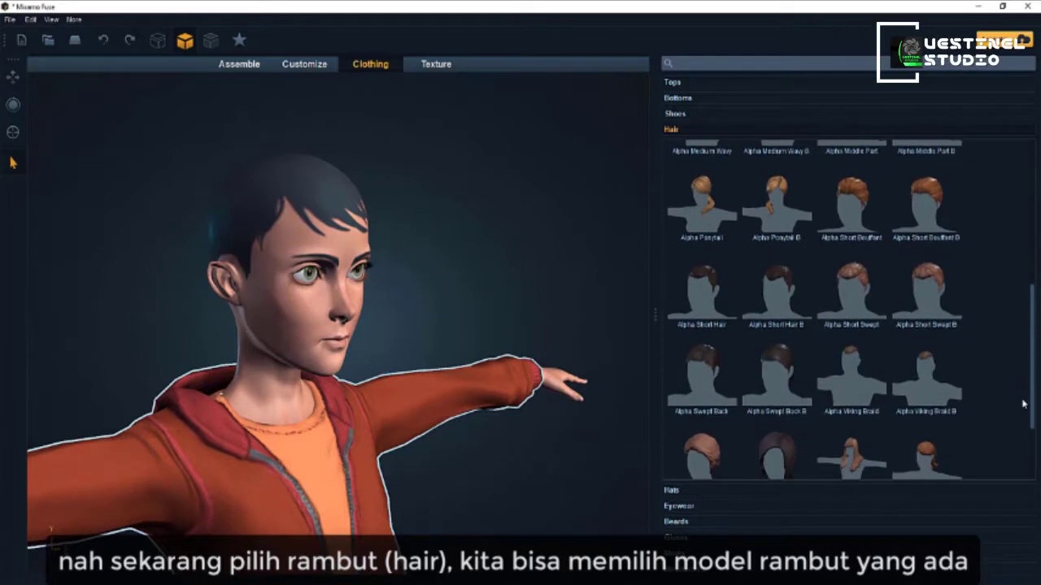
click(772, 340)
middle_drag(586, 257, 553, 261)
click(355, 236)
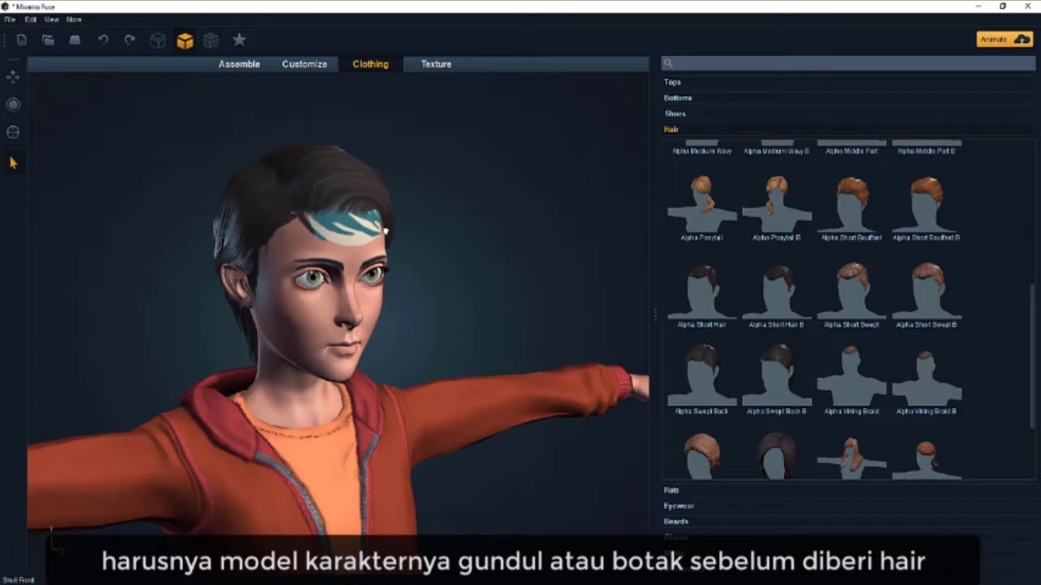
drag(1032, 360, 1033, 429)
Step: Put Ops Core Helmet A on the character and delete the hairstyle underneath it
click(827, 491)
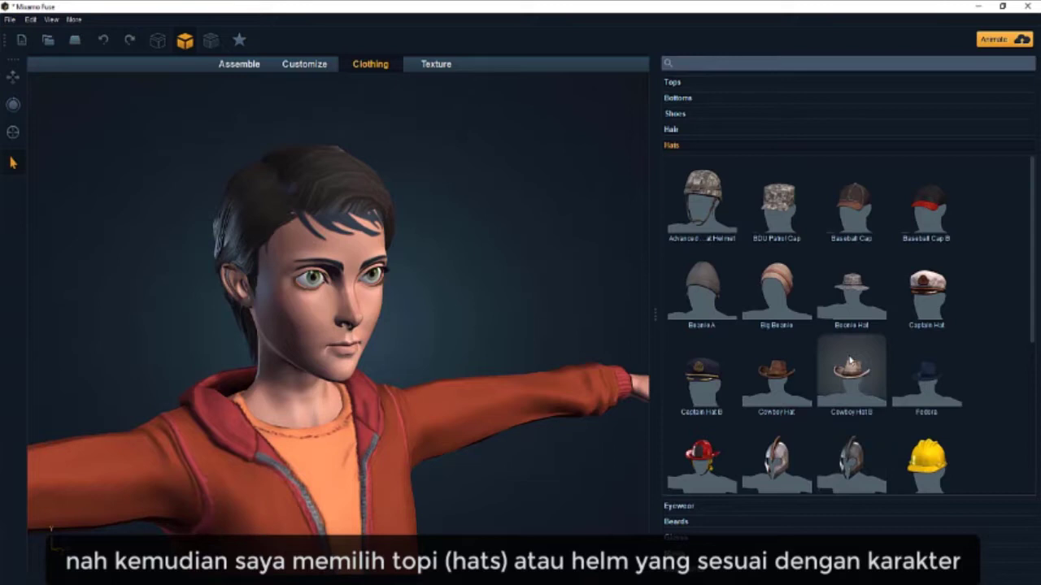
scroll(852, 374, down, 3)
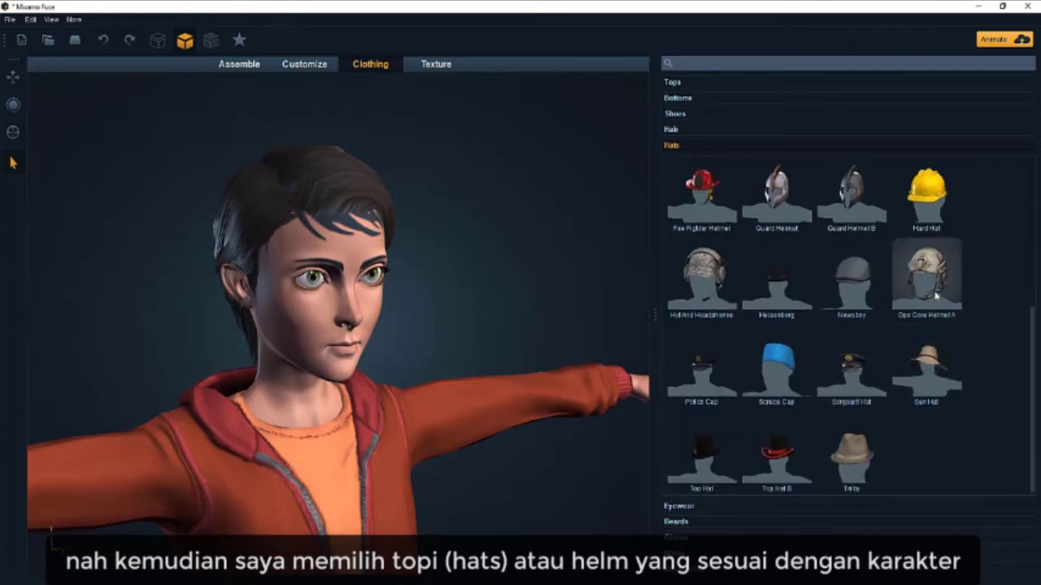
click(935, 297)
middle_drag(434, 301, 266, 297)
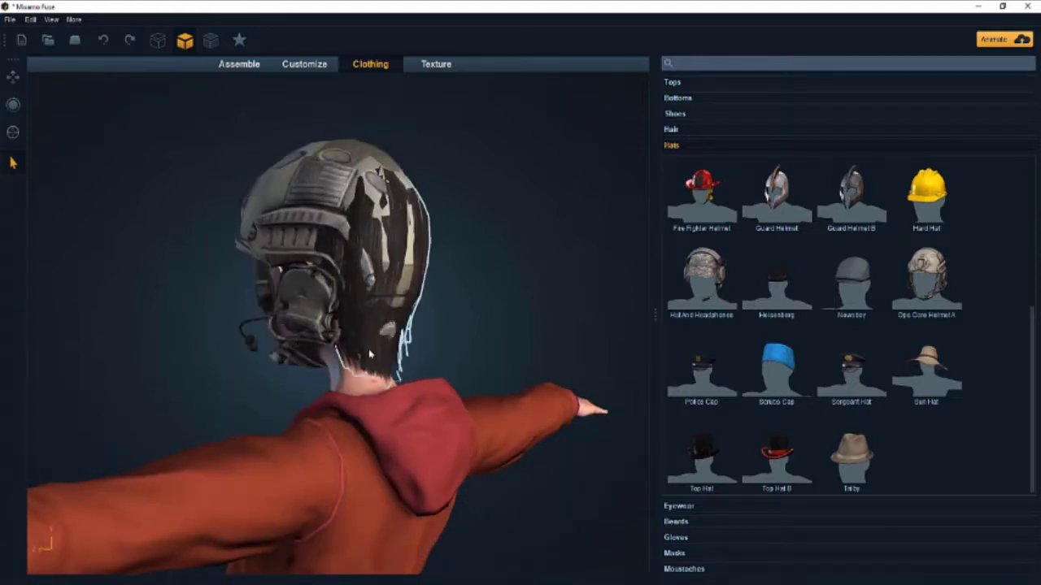
key(Delete)
mouse_move(423, 328)
middle_down()
mouse_move(609, 344)
mouse_move(181, 340)
mouse_move(462, 339)
mouse_move(426, 339)
middle_up()
scroll(447, 337, down, 5)
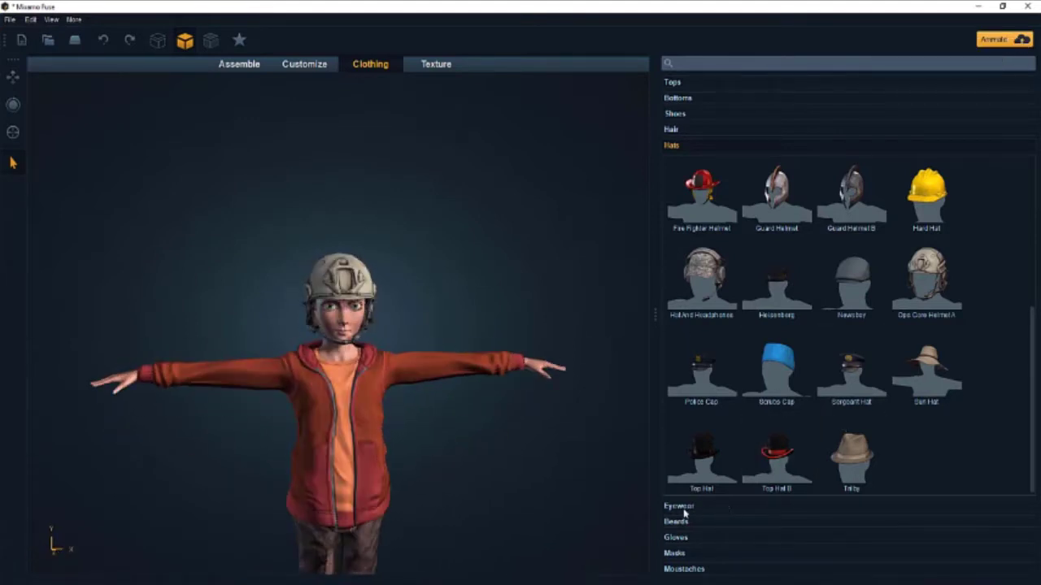
Step: Add the Goggles A eyewear and check the full outfit from head to shoes
click(679, 507)
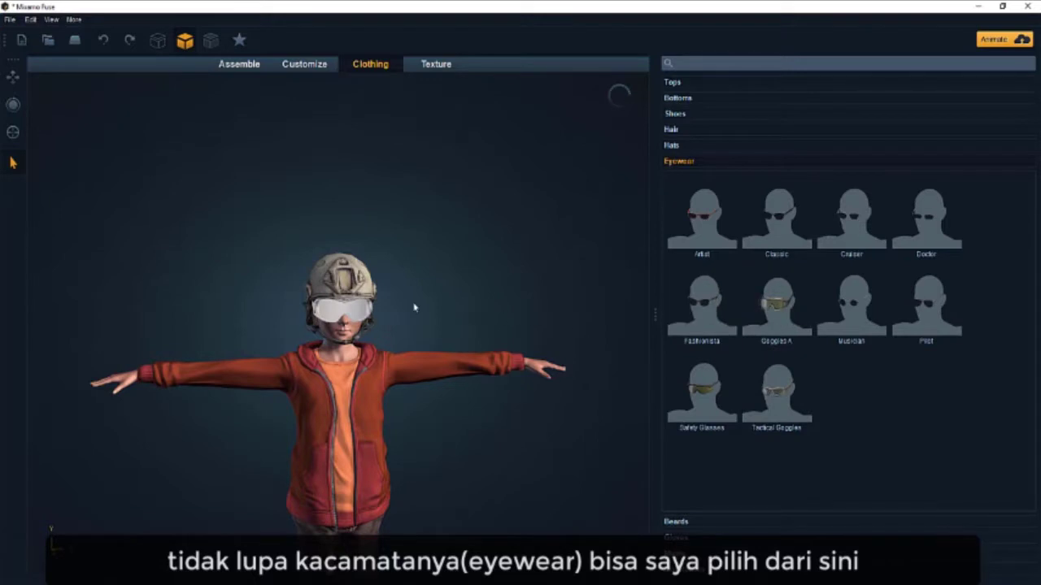
middle_drag(414, 307, 369, 290)
scroll(369, 289, down, 3)
scroll(447, 294, up, 2)
middle_drag(451, 293, 460, 166)
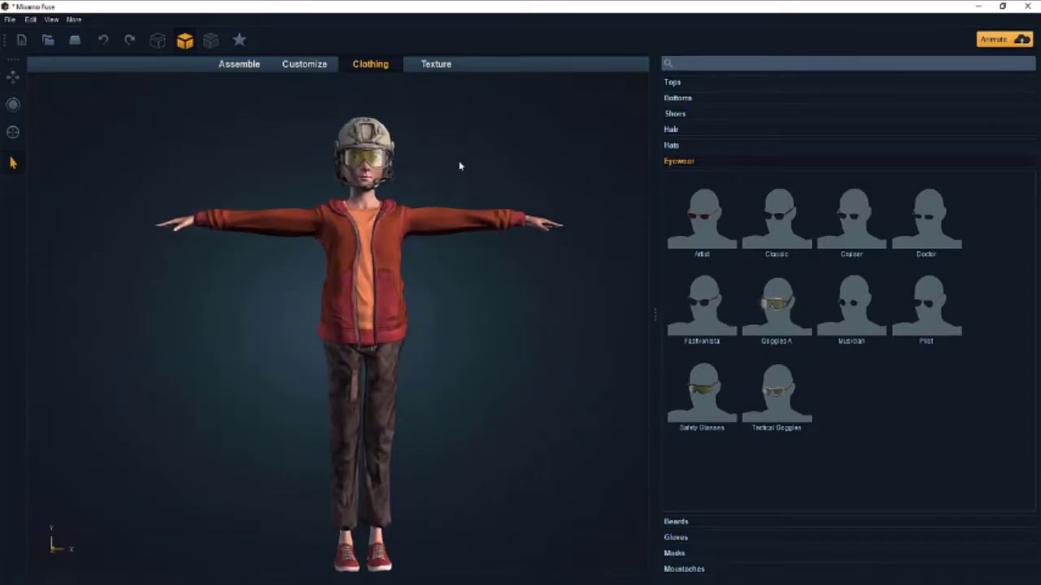
Step: Try the Alpha Chin Strap beard on the character and inspect the chin up close
click(697, 523)
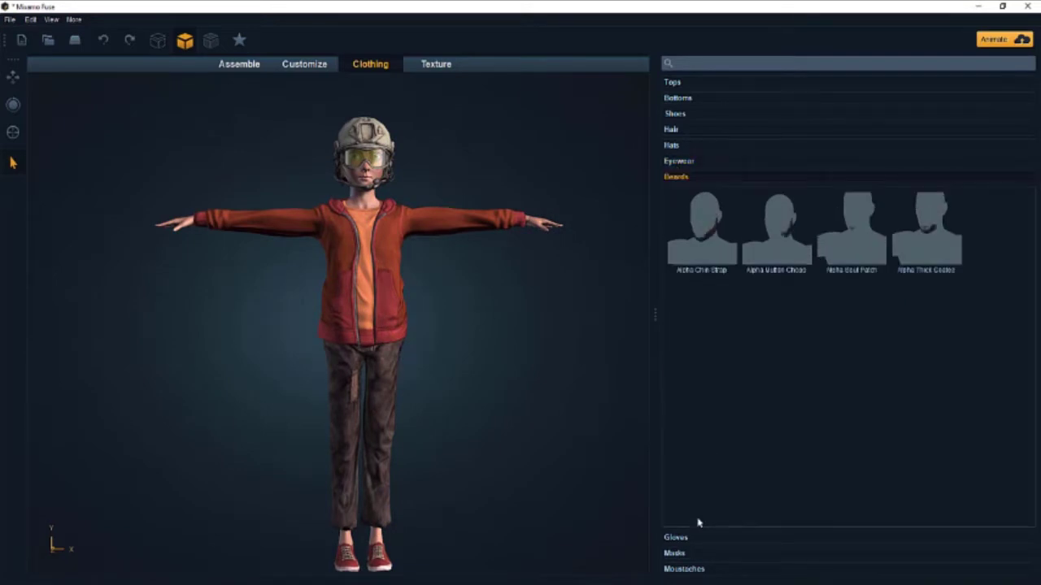
scroll(491, 272, up, 2)
scroll(469, 400, down, 3)
scroll(356, 118, up, 5)
middle_drag(356, 118, 342, 382)
scroll(418, 324, up, 3)
drag(475, 329, 583, 253)
middle_drag(469, 375, 465, 314)
scroll(464, 313, up, 3)
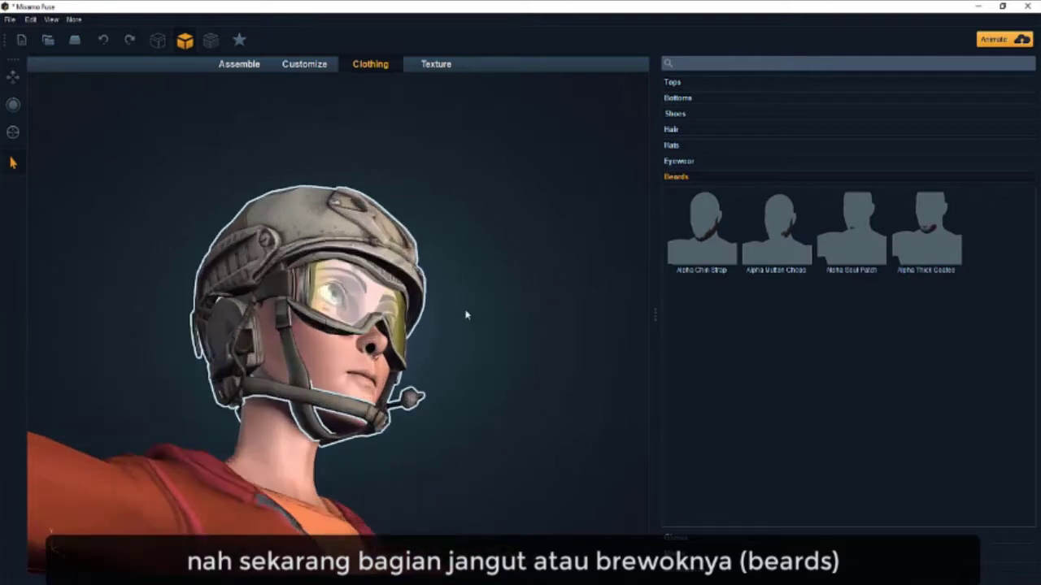
click(717, 227)
drag(534, 300, 450, 396)
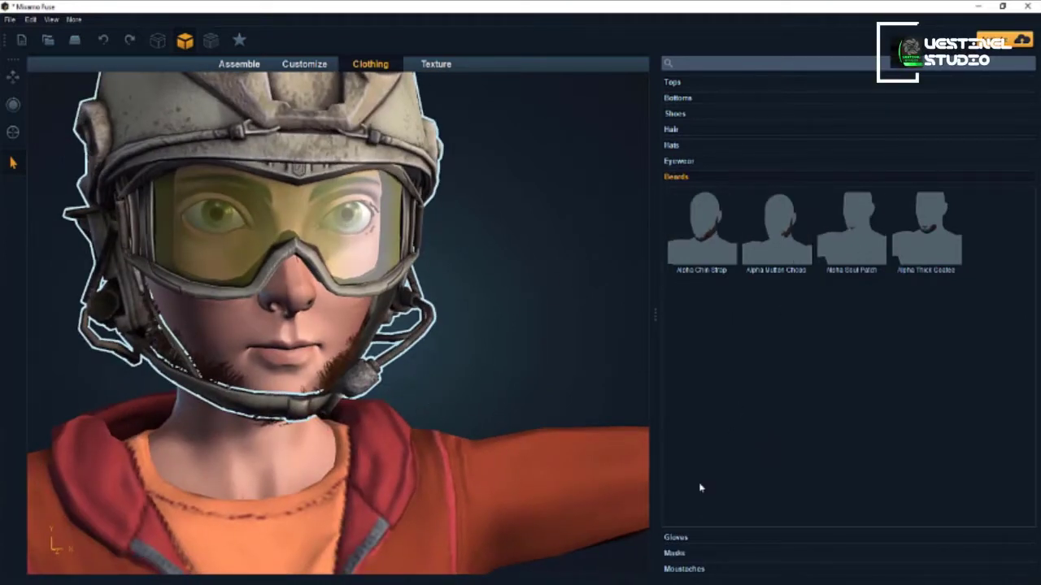
Step: Replace the beard with Alpha Soul Patch and put a pair of gloves on the character
click(861, 242)
scroll(543, 324, down, 3)
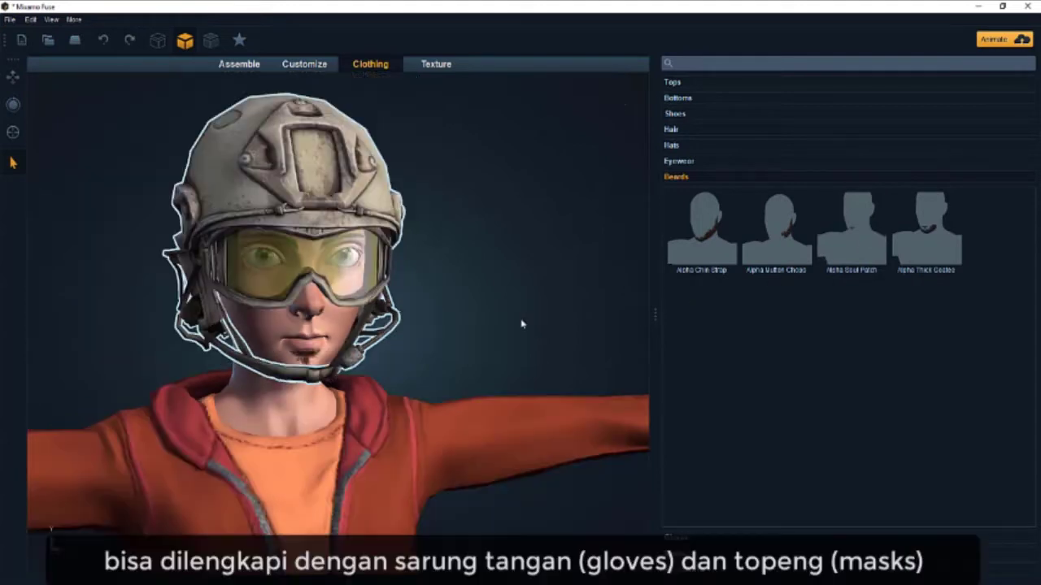
drag(521, 320, 586, 311)
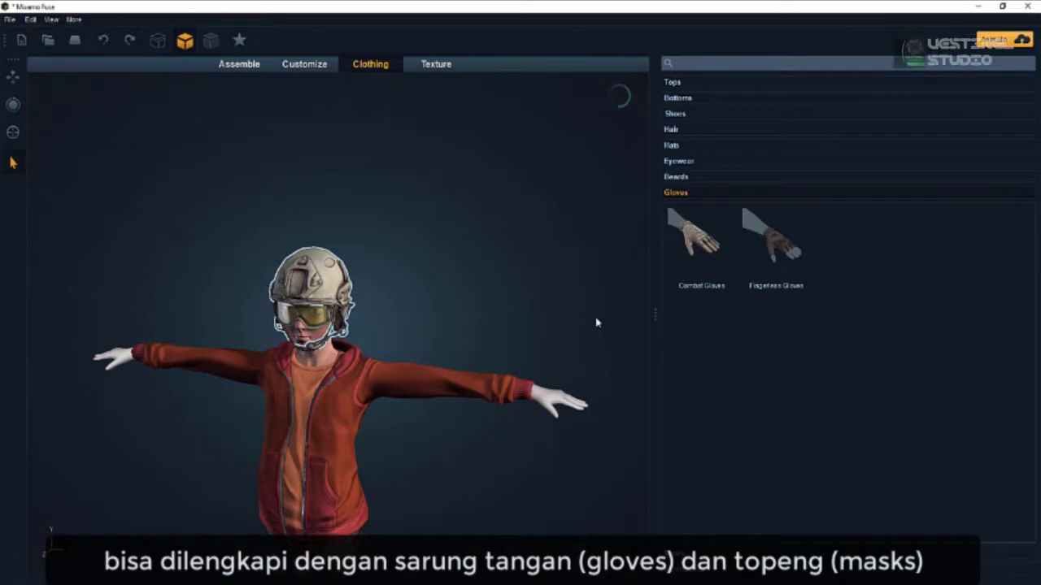
Step: Try the Surgical Mask on the character's face
drag(597, 321, 671, 294)
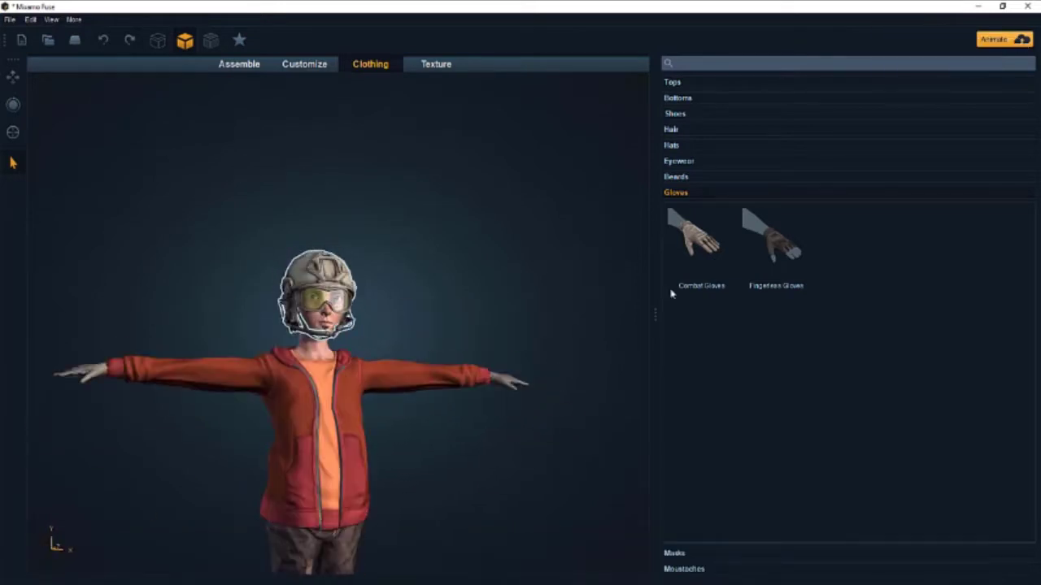
click(690, 553)
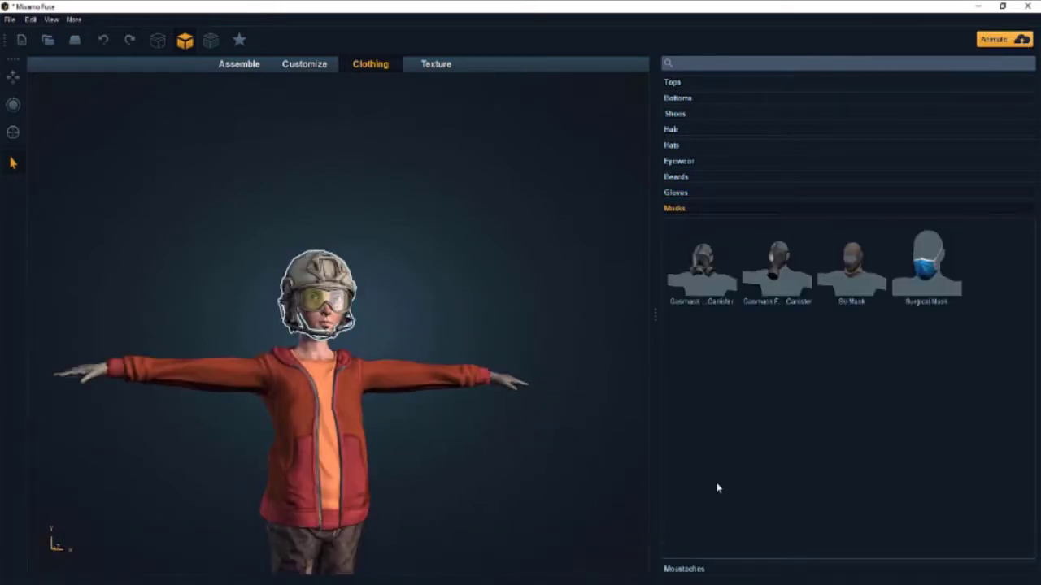
click(931, 274)
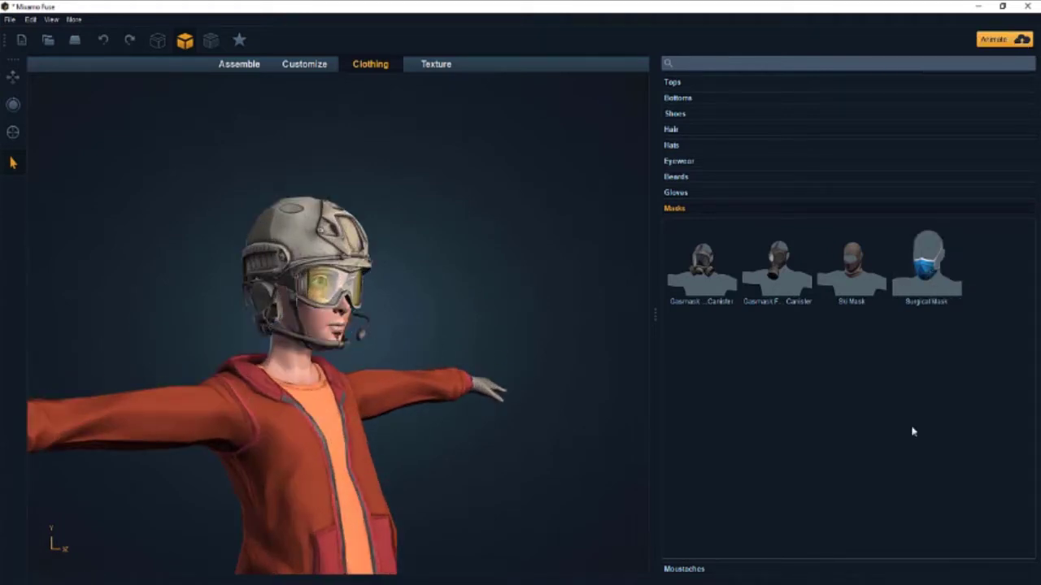
Step: Add the Alpha Trim moustache to the character and check the face and outfit
click(727, 572)
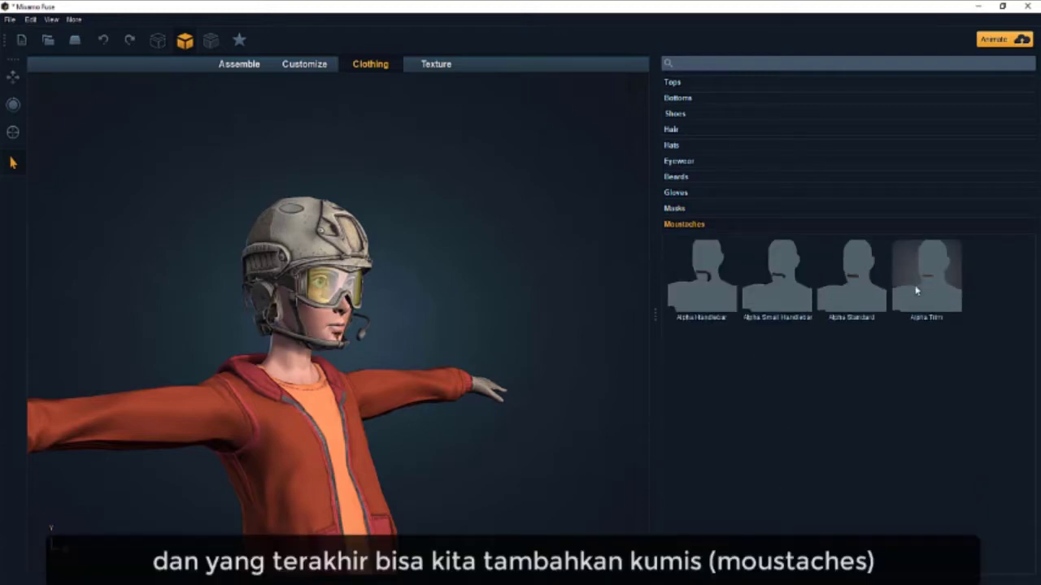
middle_drag(606, 368, 481, 365)
scroll(480, 365, down, 5)
middle_drag(410, 371, 353, 385)
scroll(353, 386, up, 2)
Step: Open the helmet's texture settings and set the Patch color to dark red
click(439, 72)
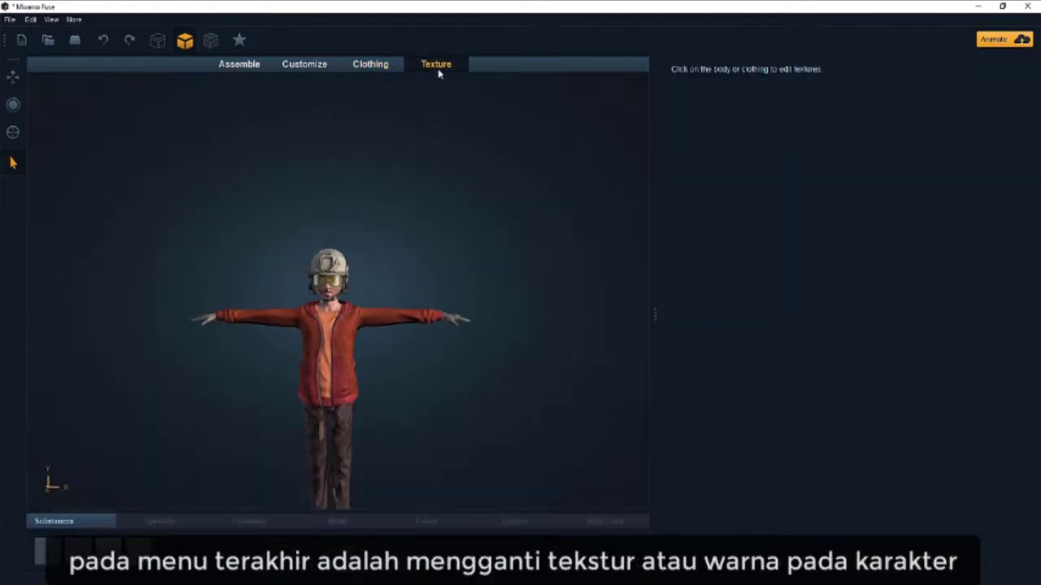
scroll(342, 236, up, 5)
middle_drag(565, 328, 518, 310)
click(312, 160)
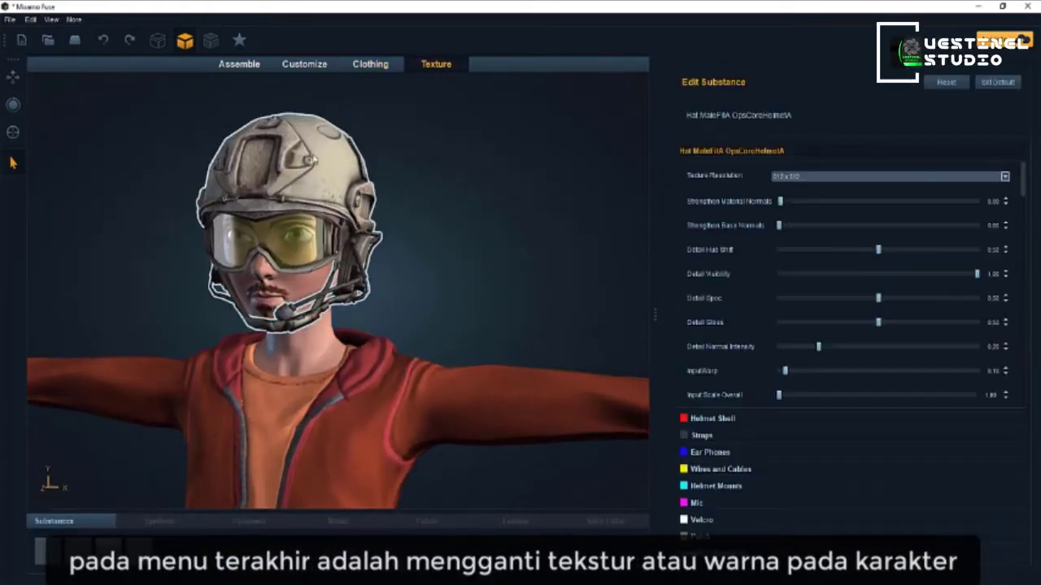
scroll(838, 326, down, 1)
click(697, 537)
click(877, 384)
drag(546, 215, 519, 206)
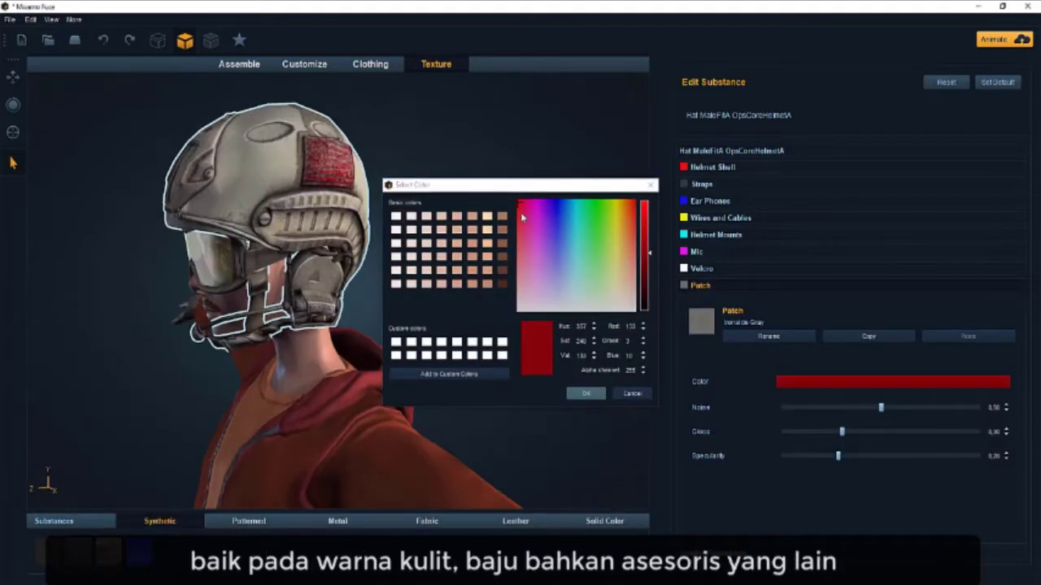
drag(521, 213, 514, 208)
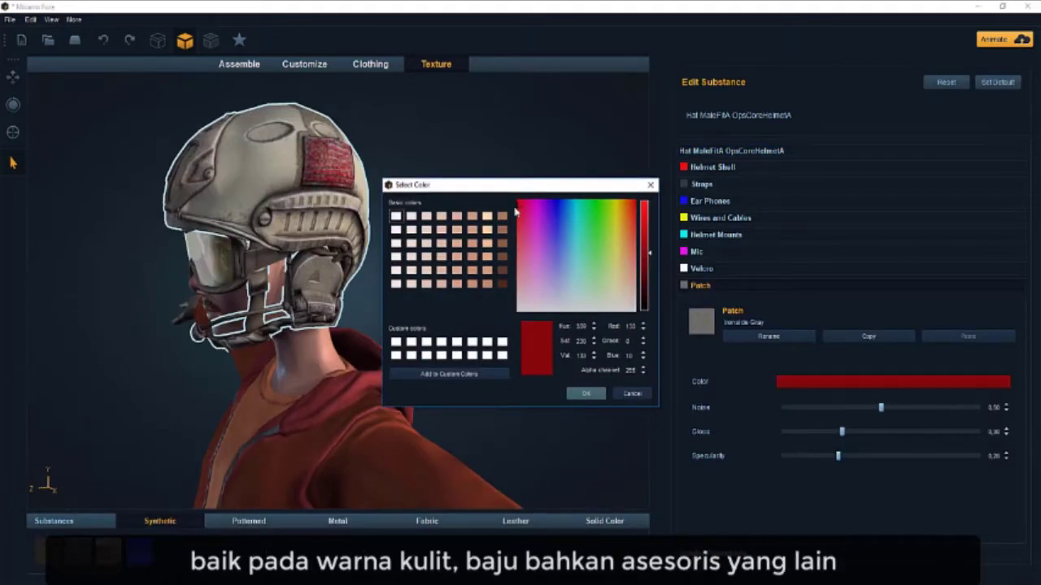
click(585, 393)
Step: Set the helmet's Velcro color to a muted dark red
click(736, 271)
click(897, 369)
drag(561, 236, 638, 221)
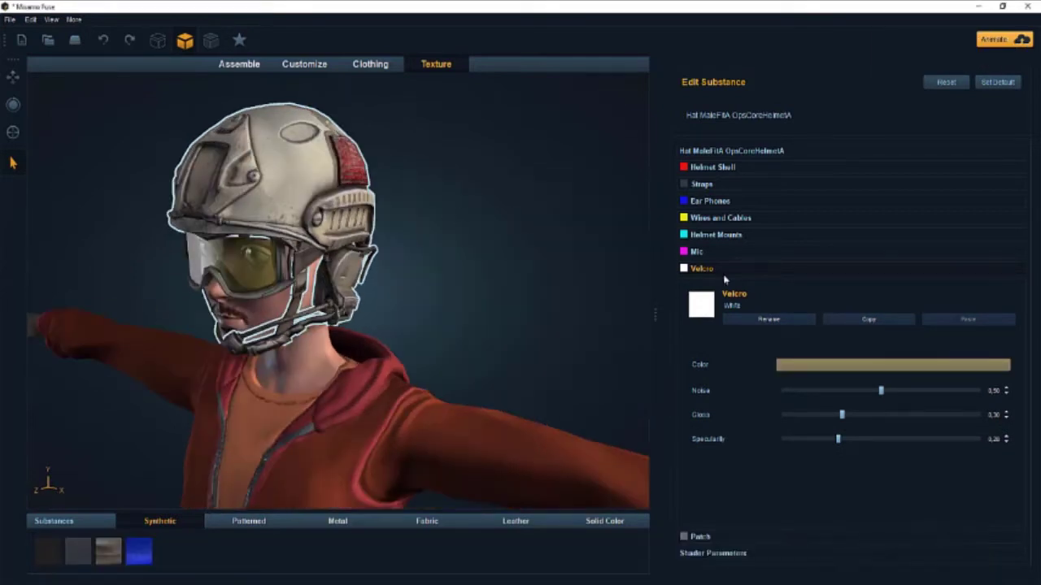
click(895, 365)
click(520, 234)
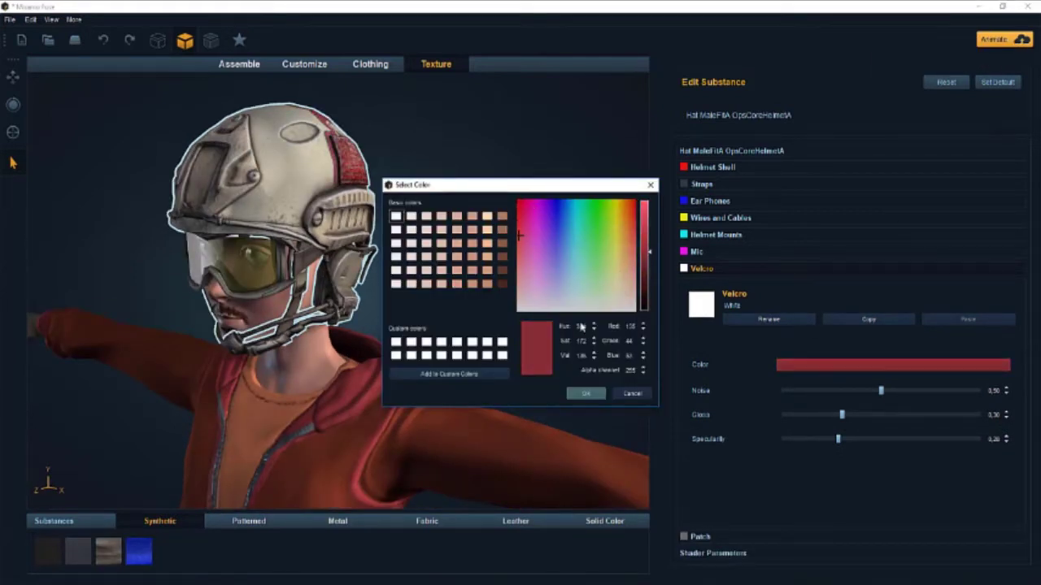
click(587, 394)
Step: Set the Helmet Shell color to a medium red and check the helmet from the side
click(733, 220)
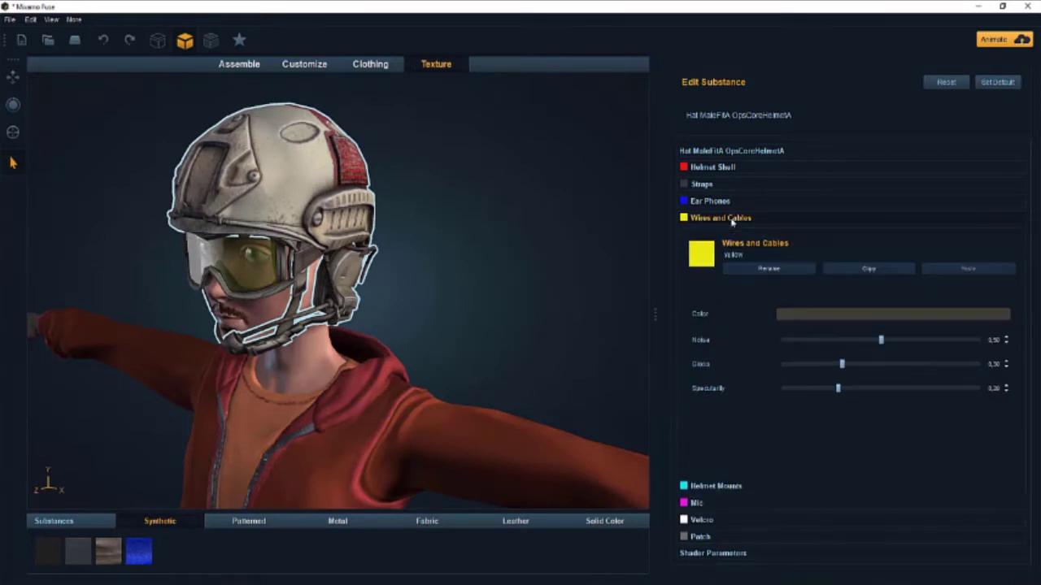
click(722, 167)
click(814, 263)
drag(522, 219, 509, 249)
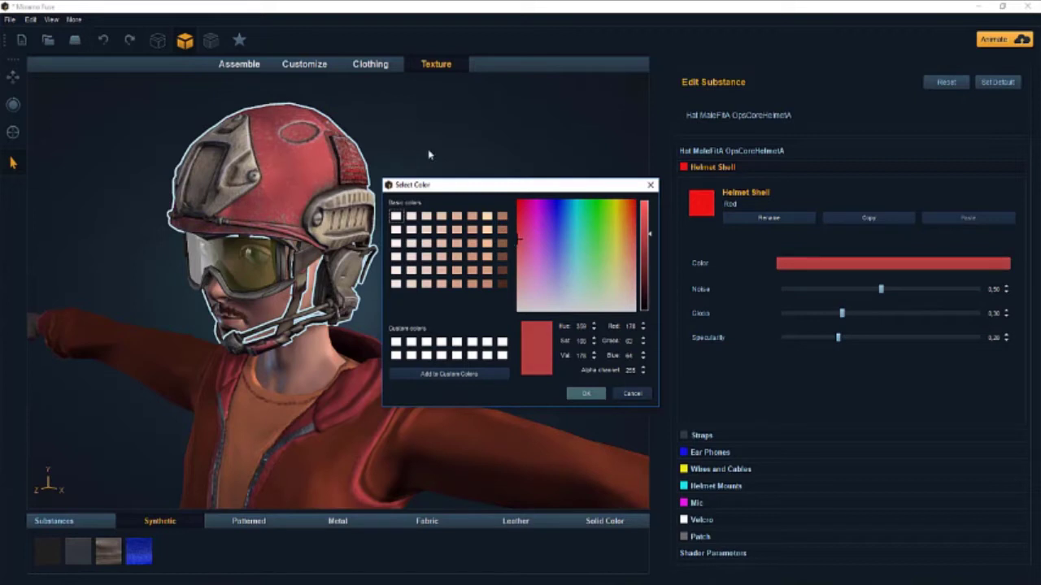
click(582, 396)
scroll(391, 317, down, 5)
middle_drag(349, 313, 220, 279)
scroll(220, 279, up, 5)
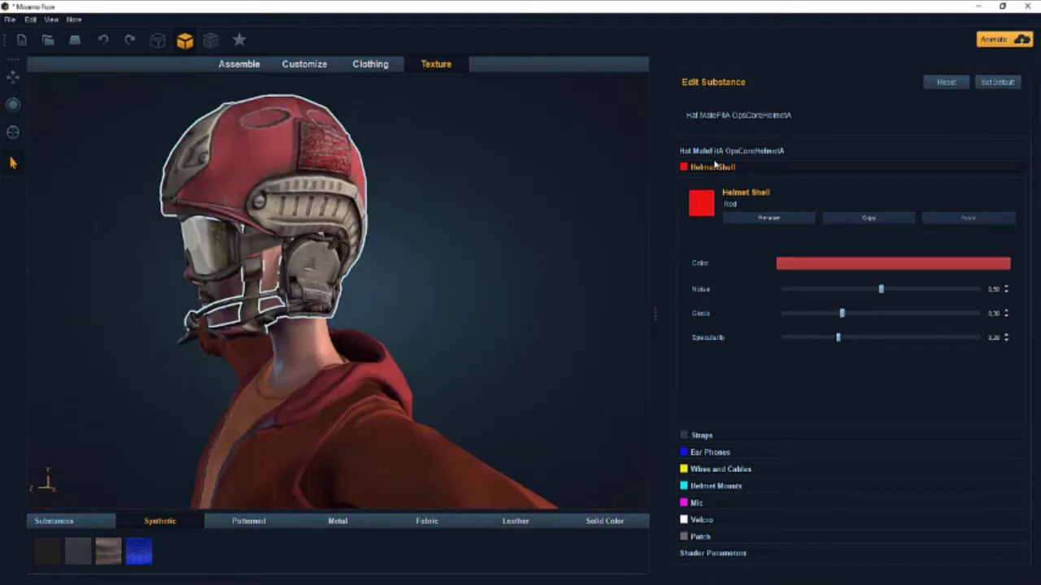
Step: Set the color of the Helmet Mounts to orange-red
click(719, 437)
click(716, 457)
click(716, 469)
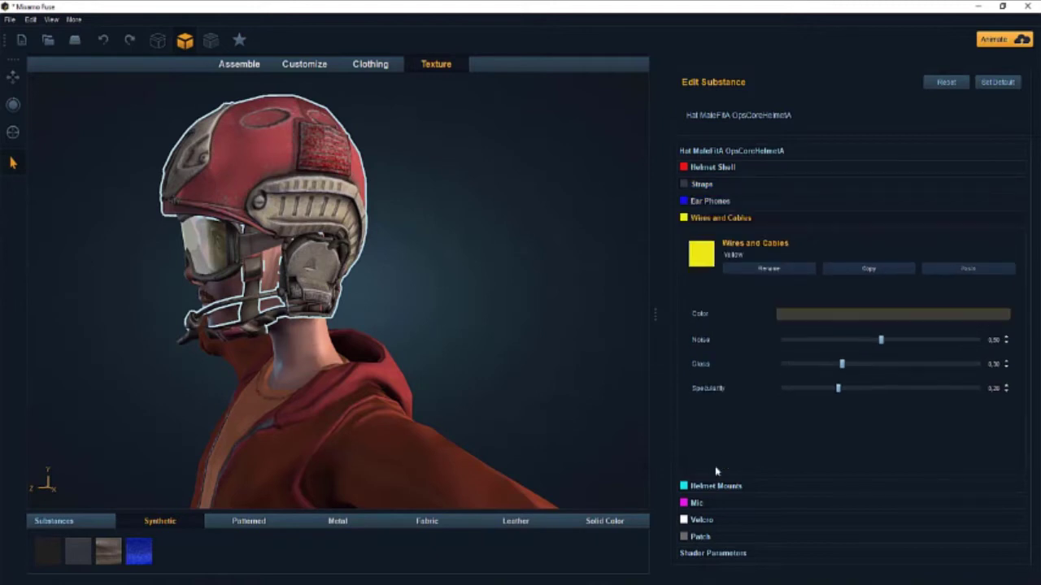
click(717, 486)
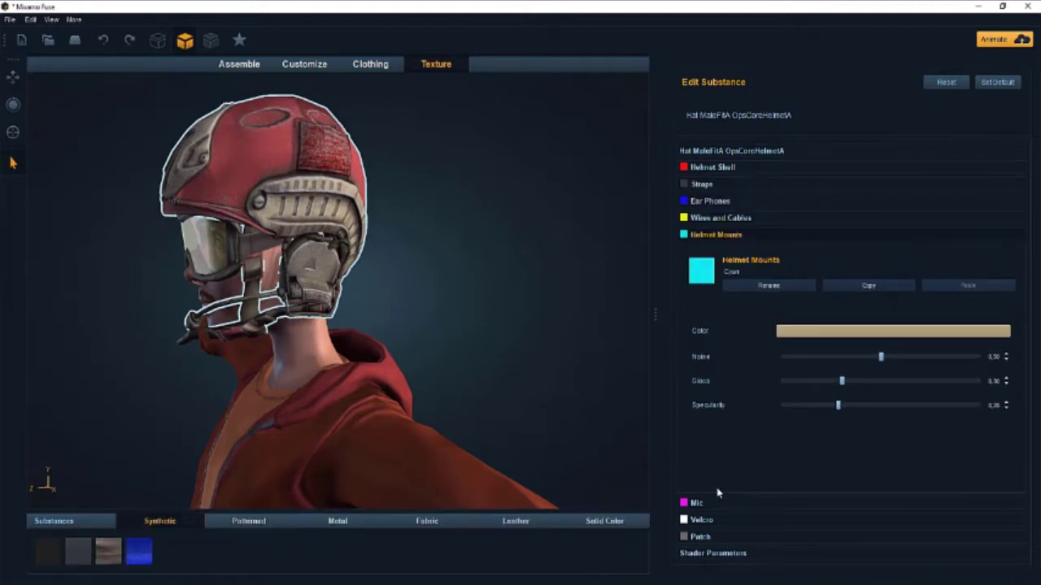
click(820, 335)
drag(243, 69, 252, 57)
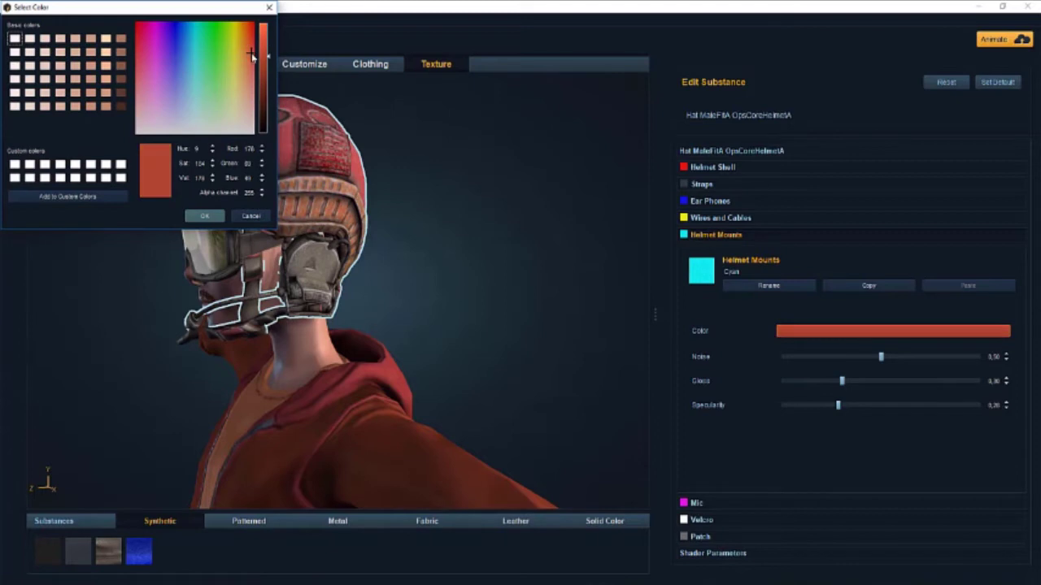
click(208, 217)
Step: Select the combat gloves and set their Fabric_Accents color to coral red
scroll(419, 271, down, 5)
middle_drag(419, 271, 336, 326)
click(337, 325)
click(467, 283)
scroll(466, 283, down, 4)
scroll(549, 344, up, 4)
click(550, 345)
middle_drag(455, 326, 358, 329)
click(719, 419)
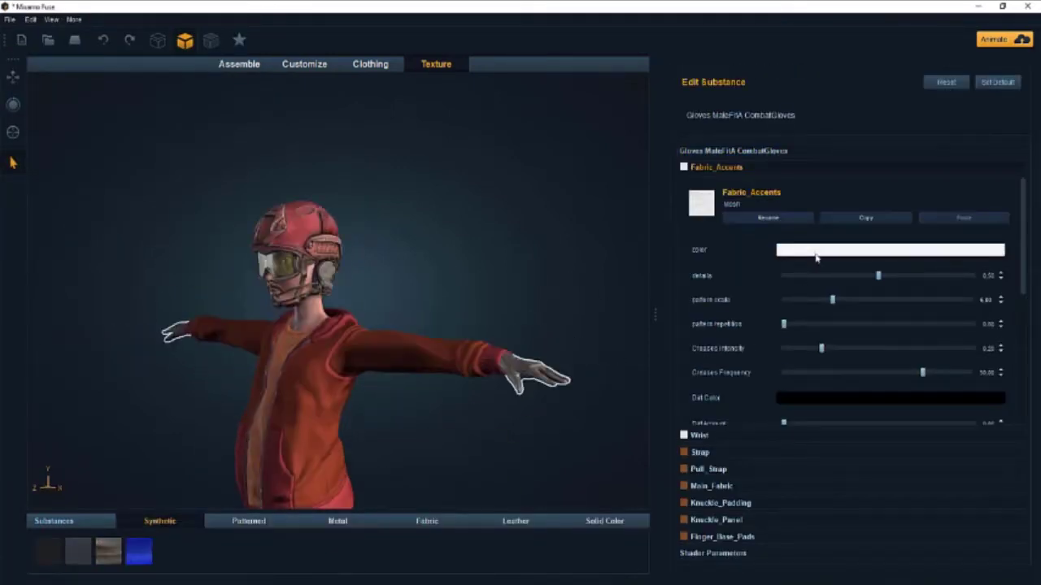
click(815, 254)
click(248, 51)
drag(261, 69, 258, 65)
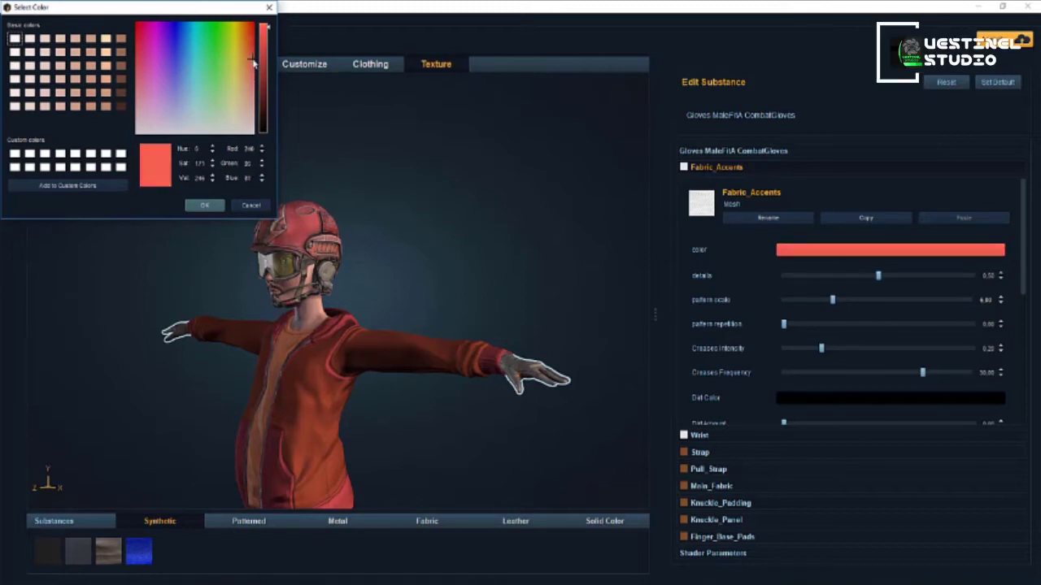
click(204, 206)
Step: Set the gloves' Wrist color to bright pink
click(712, 439)
click(722, 453)
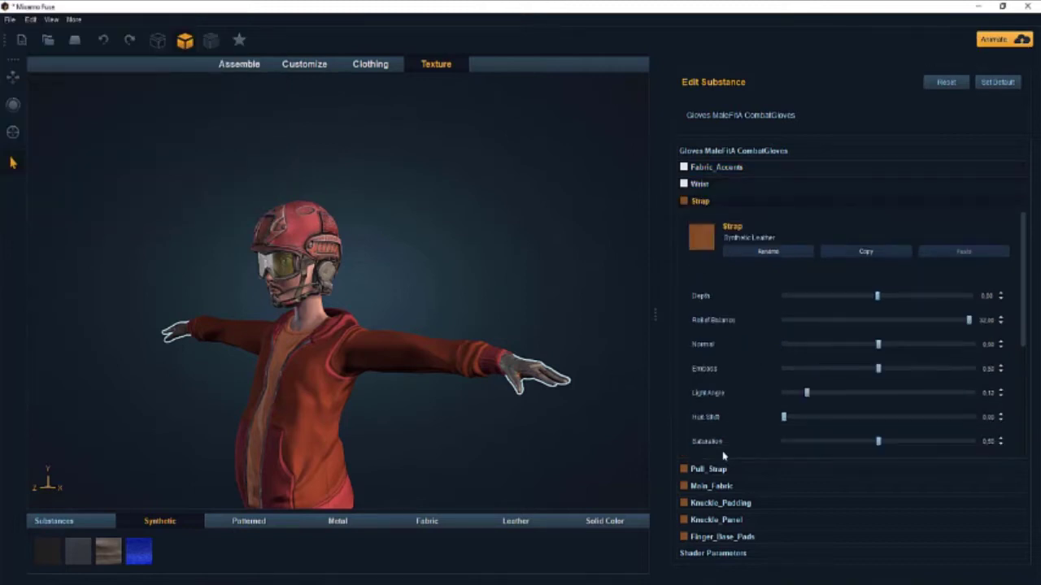
click(753, 185)
click(801, 267)
click(139, 31)
click(142, 28)
click(212, 208)
Step: Apply the patterned Camouflage substance to the gloves' Wrist area
scroll(372, 296, down, 5)
middle_drag(372, 296, 365, 330)
scroll(455, 316, down, 2)
click(262, 517)
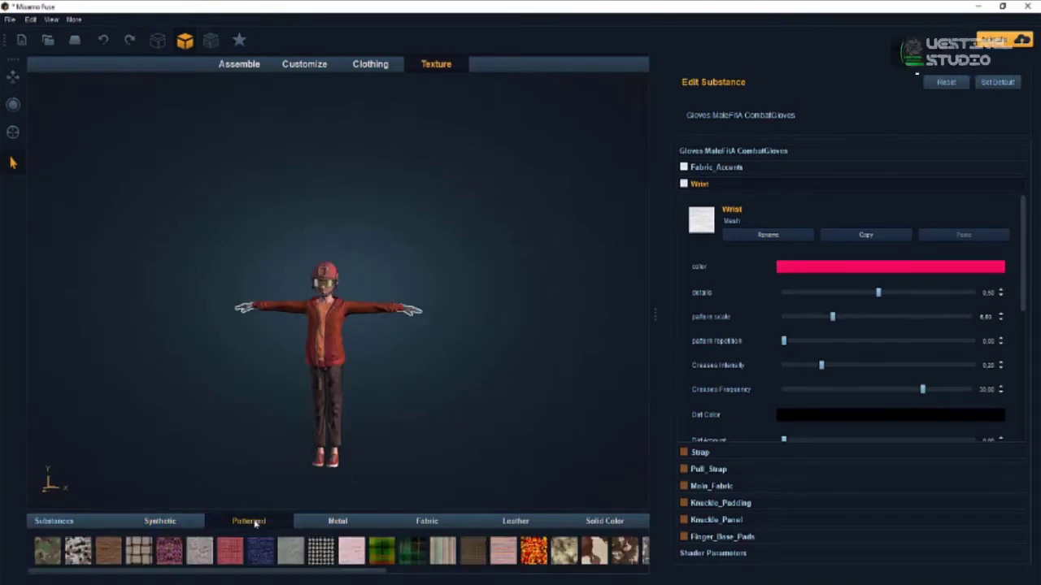
scroll(437, 414, up, 3)
click(42, 555)
middle_drag(600, 359, 609, 379)
click(609, 379)
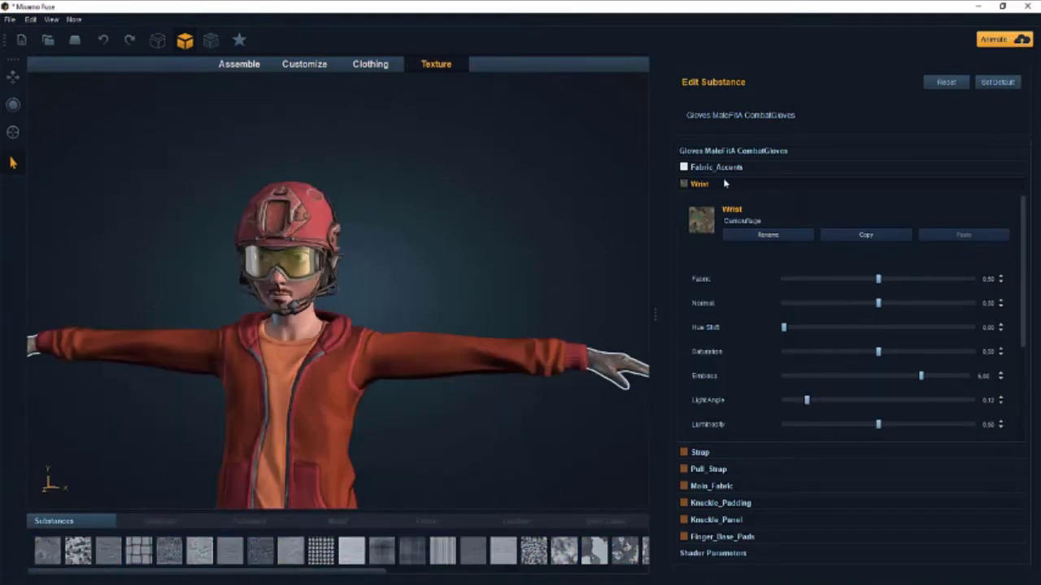
click(720, 170)
click(720, 470)
click(715, 201)
click(502, 354)
click(625, 363)
Step: Apply the patterned Camouflage DBDU substance to the open sweatshirt's Main Fabric
click(411, 335)
click(711, 418)
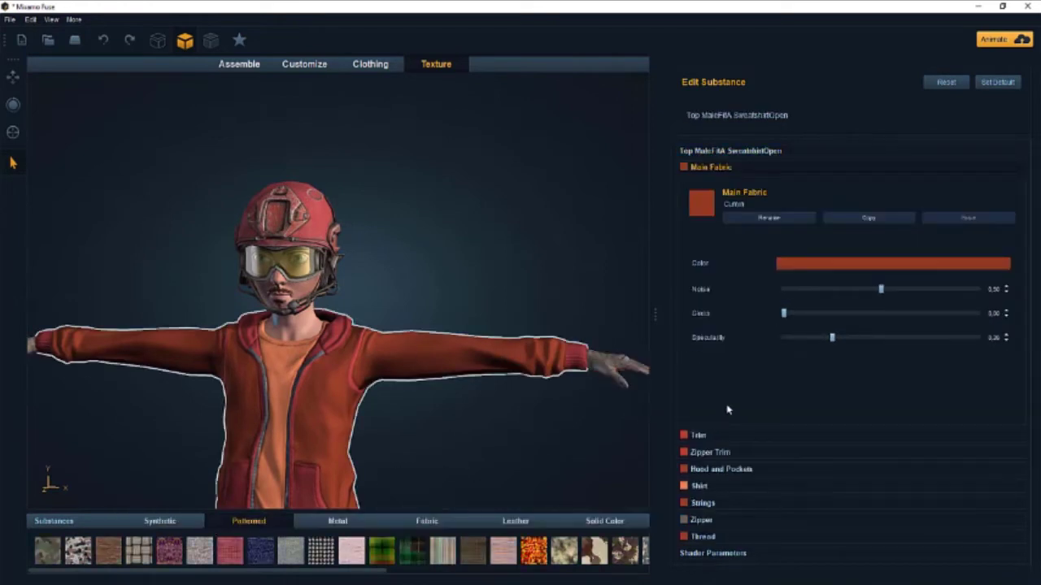
click(627, 553)
scroll(560, 495, down, 5)
middle_drag(557, 488, 511, 415)
click(600, 553)
middle_drag(215, 366, 263, 348)
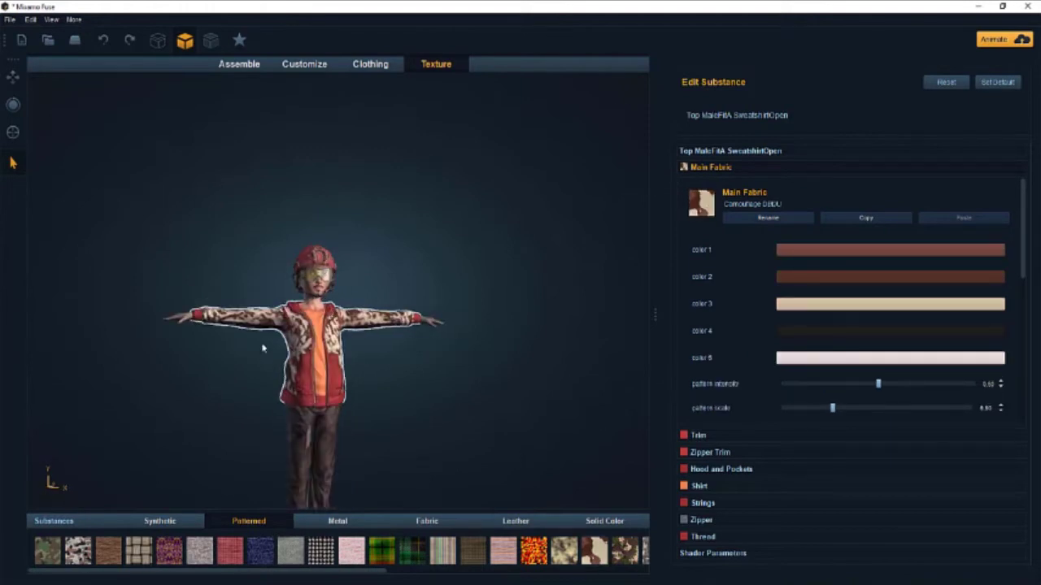
Step: Compare the dressed character in the different viewport display modes
scroll(262, 348, down, 5)
click(327, 359)
scroll(374, 355, up, 2)
click(405, 334)
click(167, 45)
click(212, 44)
click(190, 44)
click(165, 44)
click(190, 44)
Step: Resize the viewport pane and inspect the whole character from helmet to shoes
scroll(320, 242, up, 5)
scroll(442, 177, down, 4)
scroll(384, 390, up, 5)
middle_drag(382, 413, 398, 425)
drag(659, 313, 478, 306)
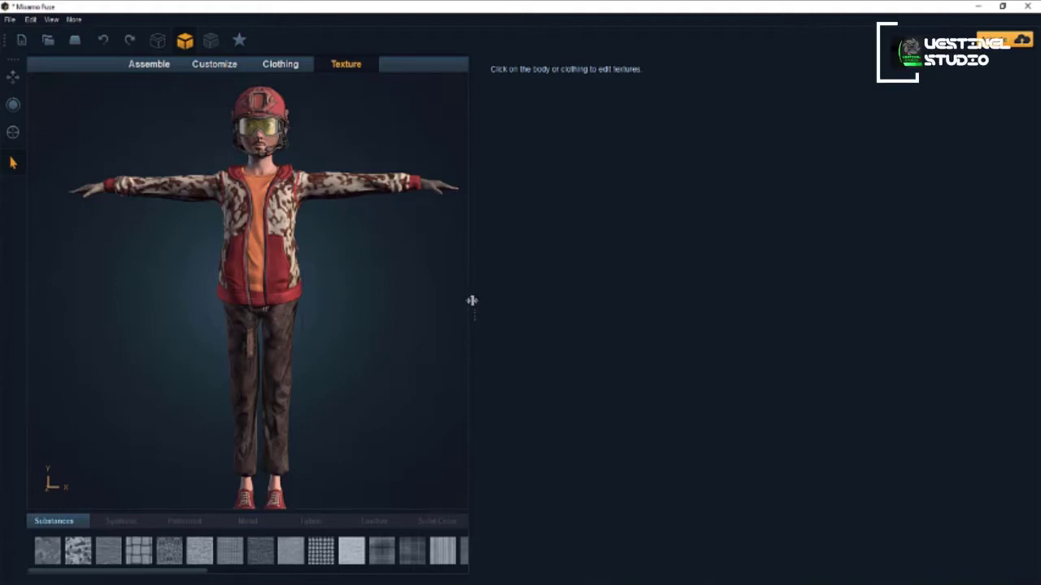
scroll(403, 309, down, 3)
scroll(403, 309, up, 2)
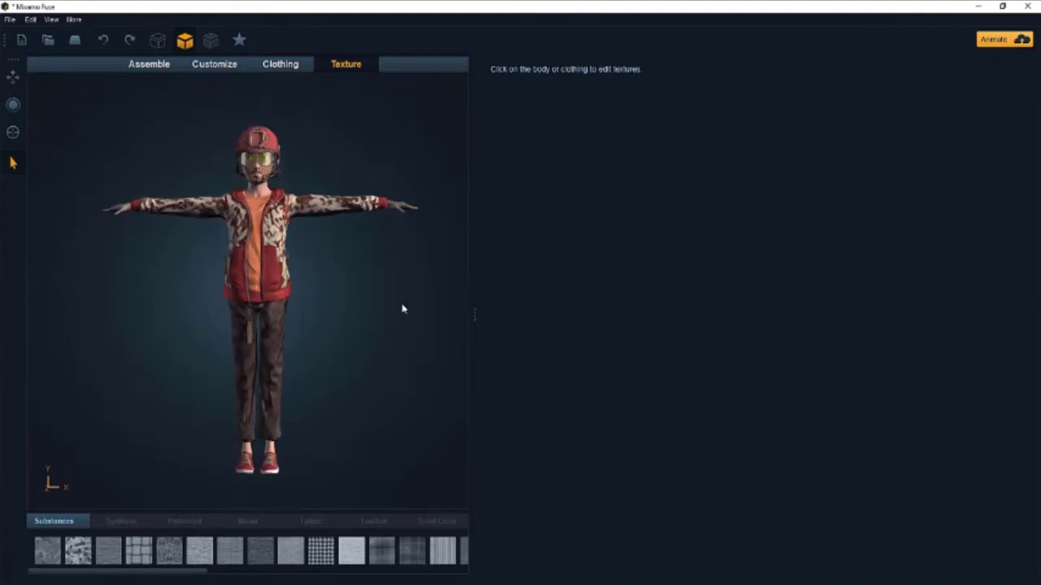
Step: Save the model on the Desktop as a .fuse assembly file named "boy military"
click(30, 24)
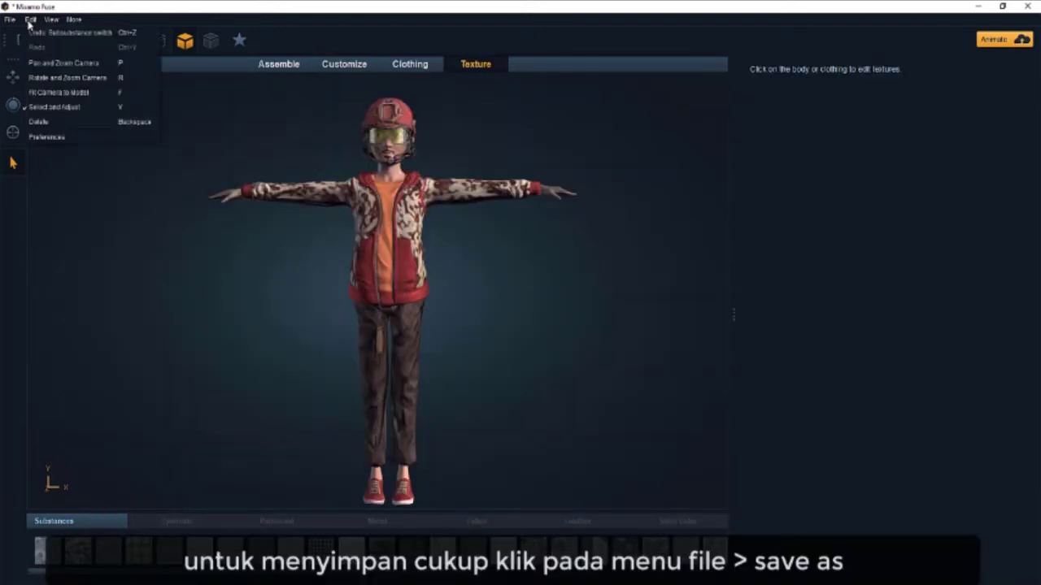
mouse_move(11, 21)
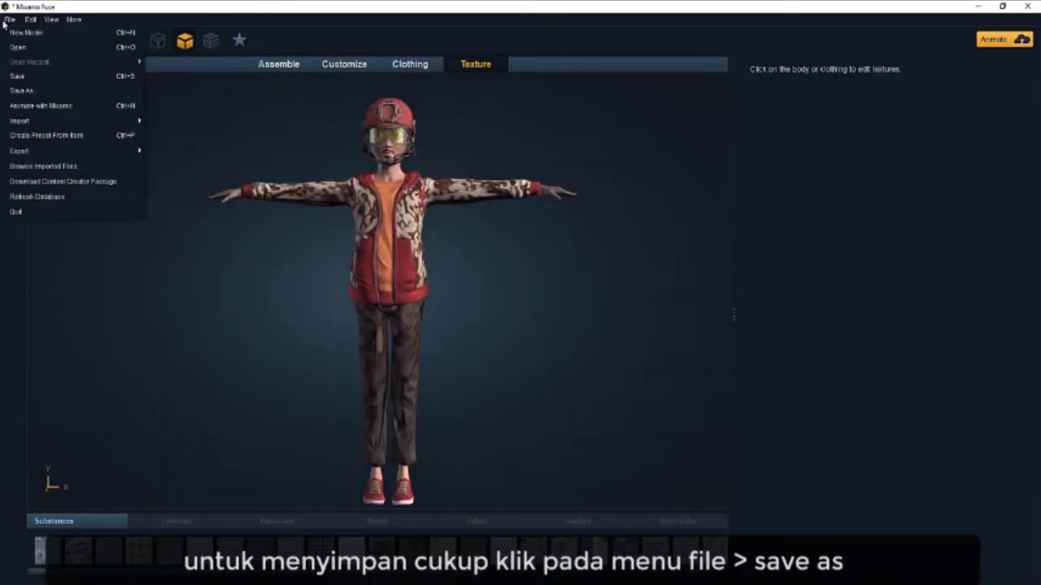
click(20, 91)
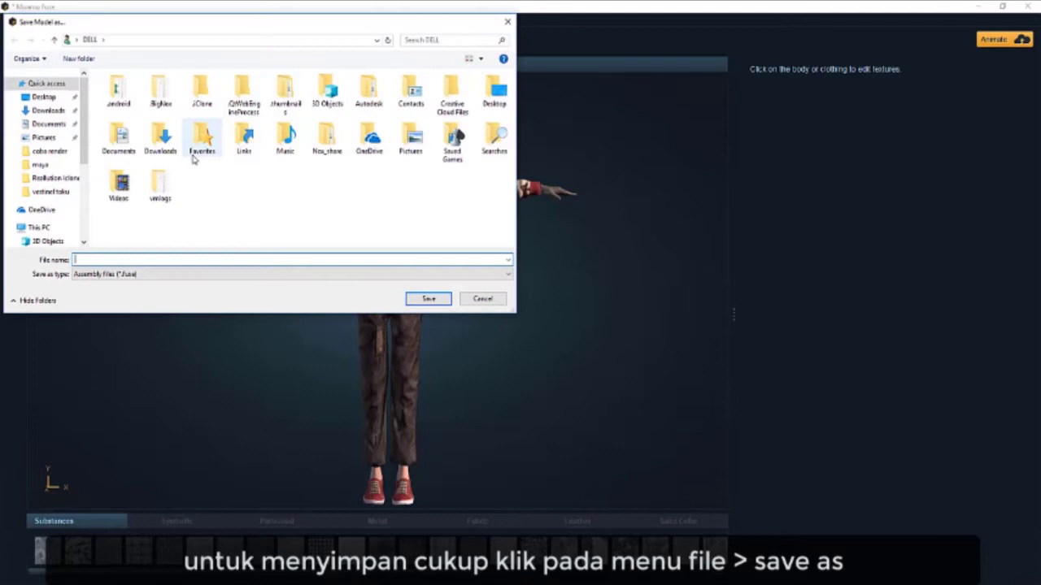
click(55, 96)
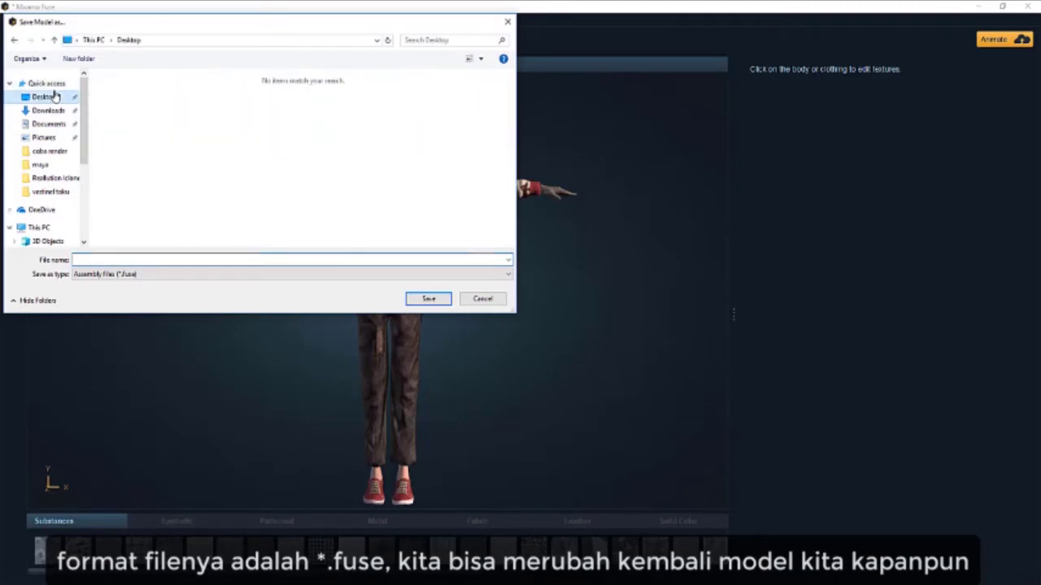
click(108, 259)
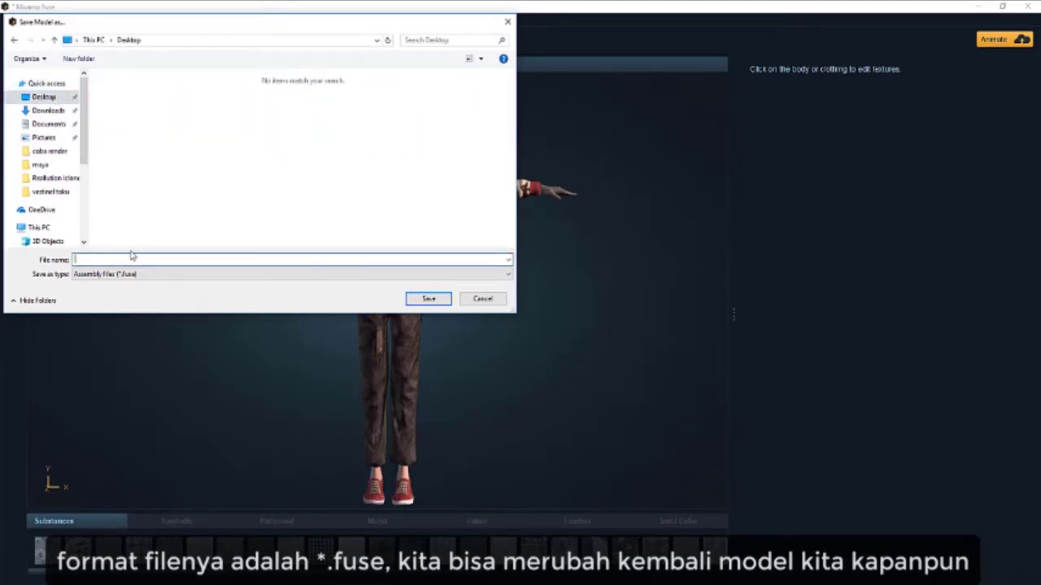
text(boy military)
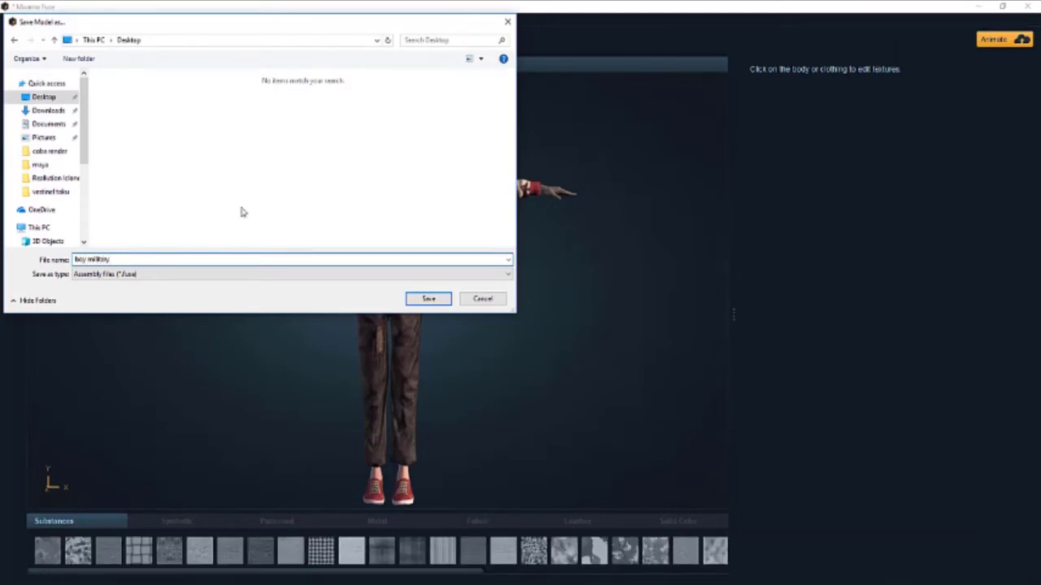
click(444, 297)
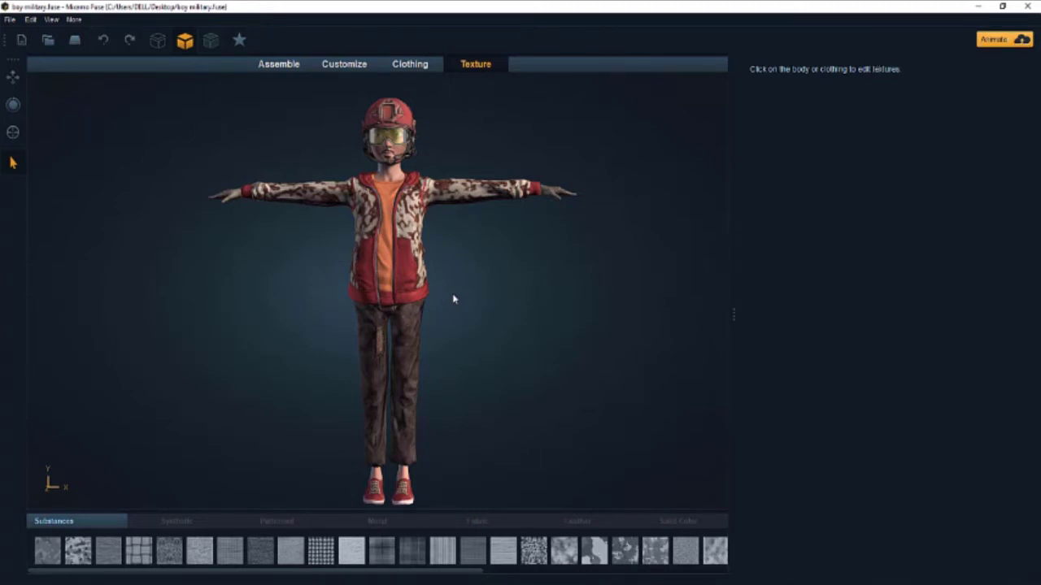
Step: Start exporting the model as OBJ with Pack Textures and UVs enabled
click(10, 18)
mouse_move(40, 151)
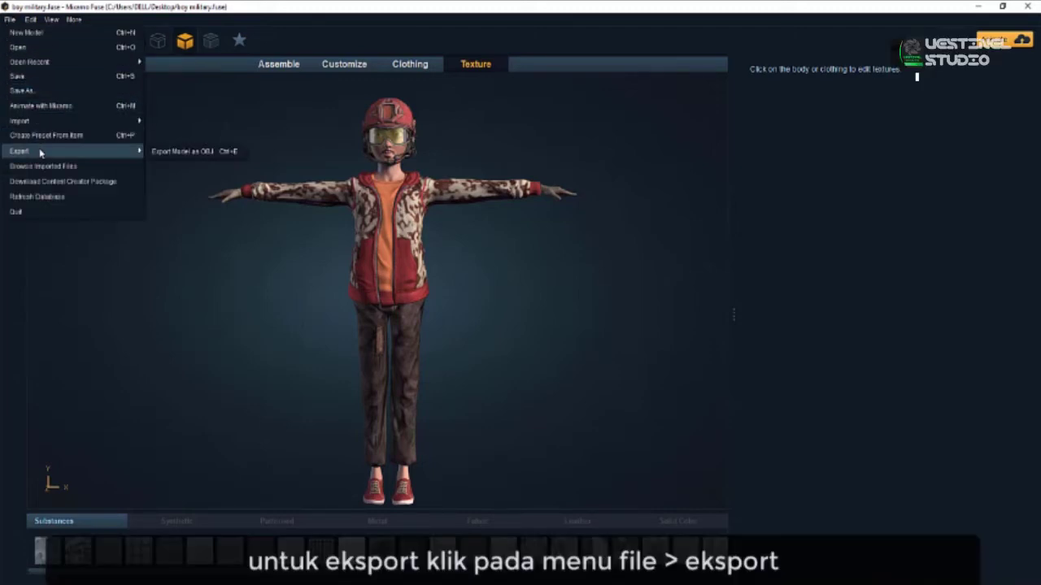
click(186, 154)
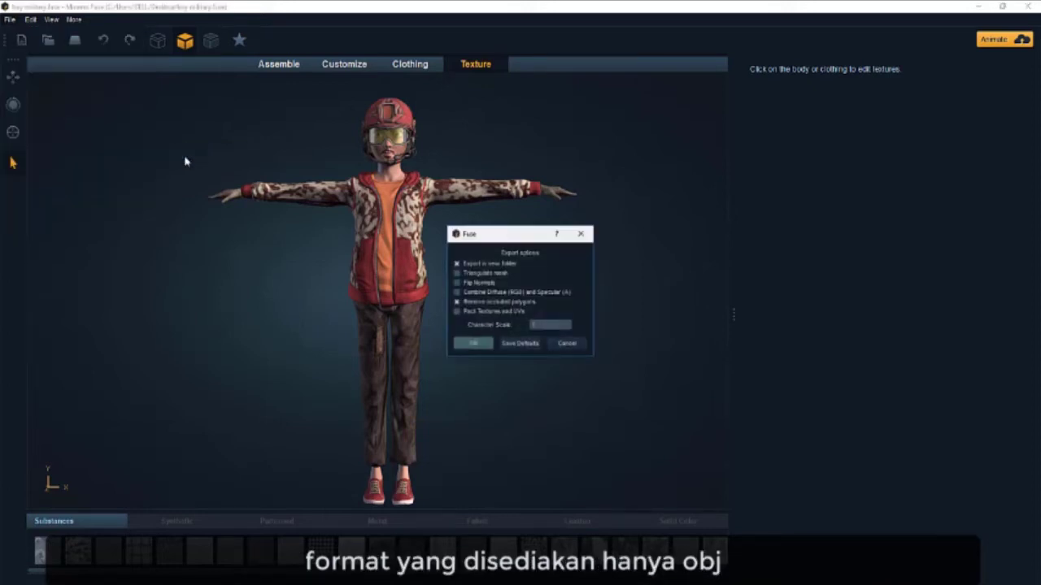
click(457, 312)
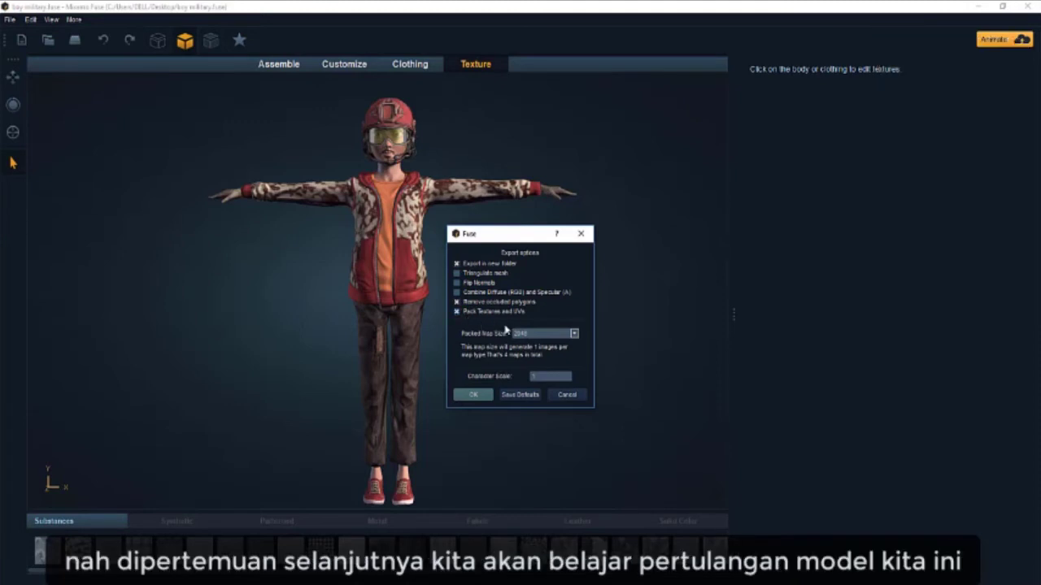
click(473, 395)
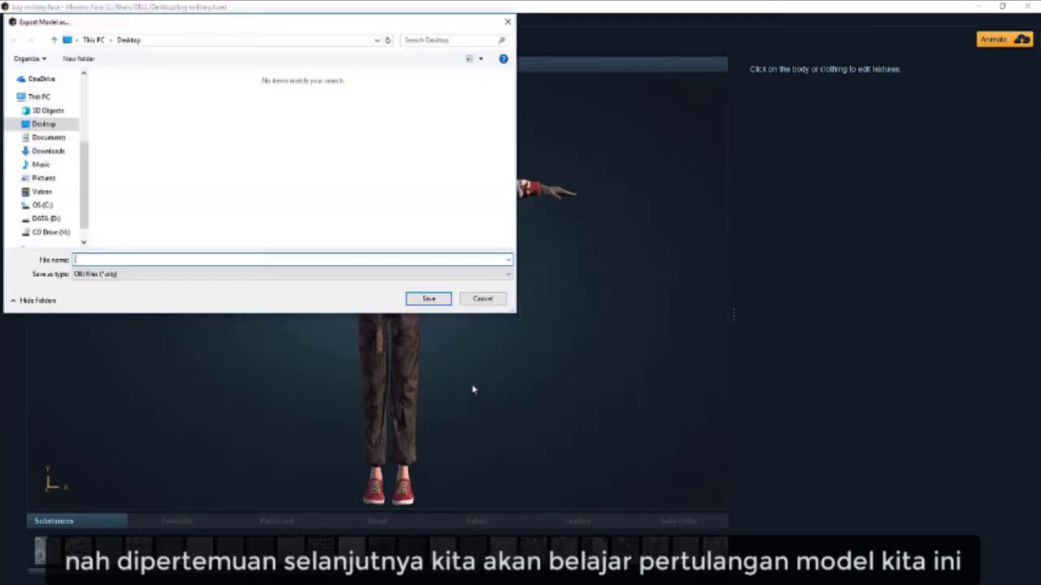
Step: Create a folder named "char" on the Desktop, open it as the export destination and start naming the OBJ file
right_click(113, 103)
mouse_move(179, 226)
click(253, 226)
text(cher)
key(Return)
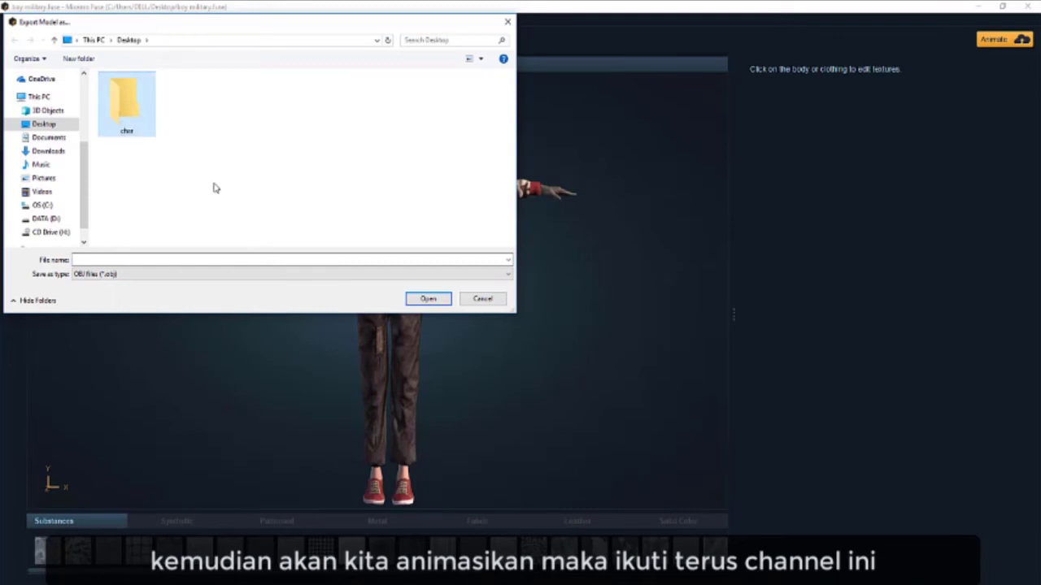
double_click(154, 126)
click(155, 259)
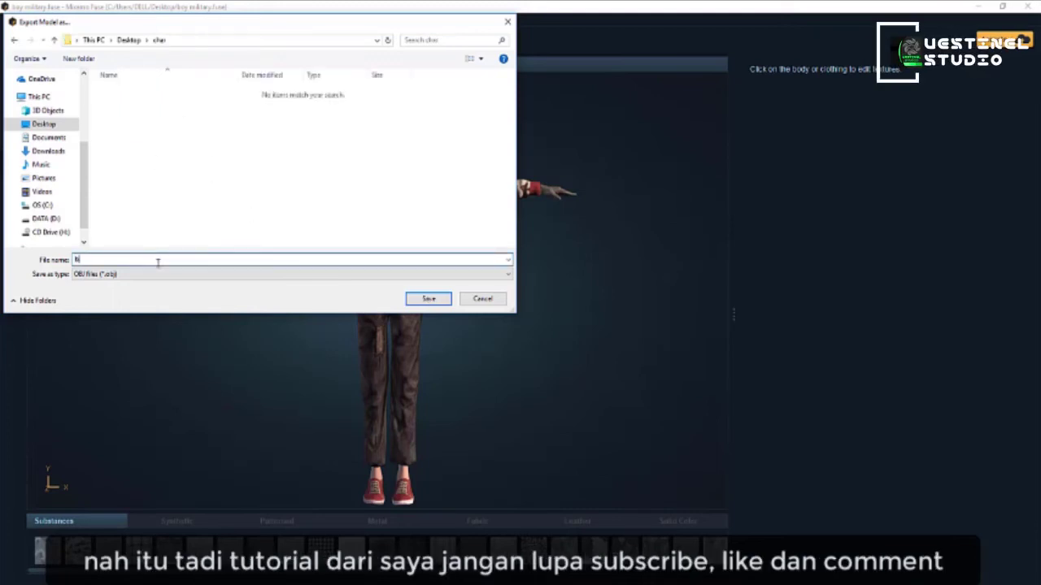